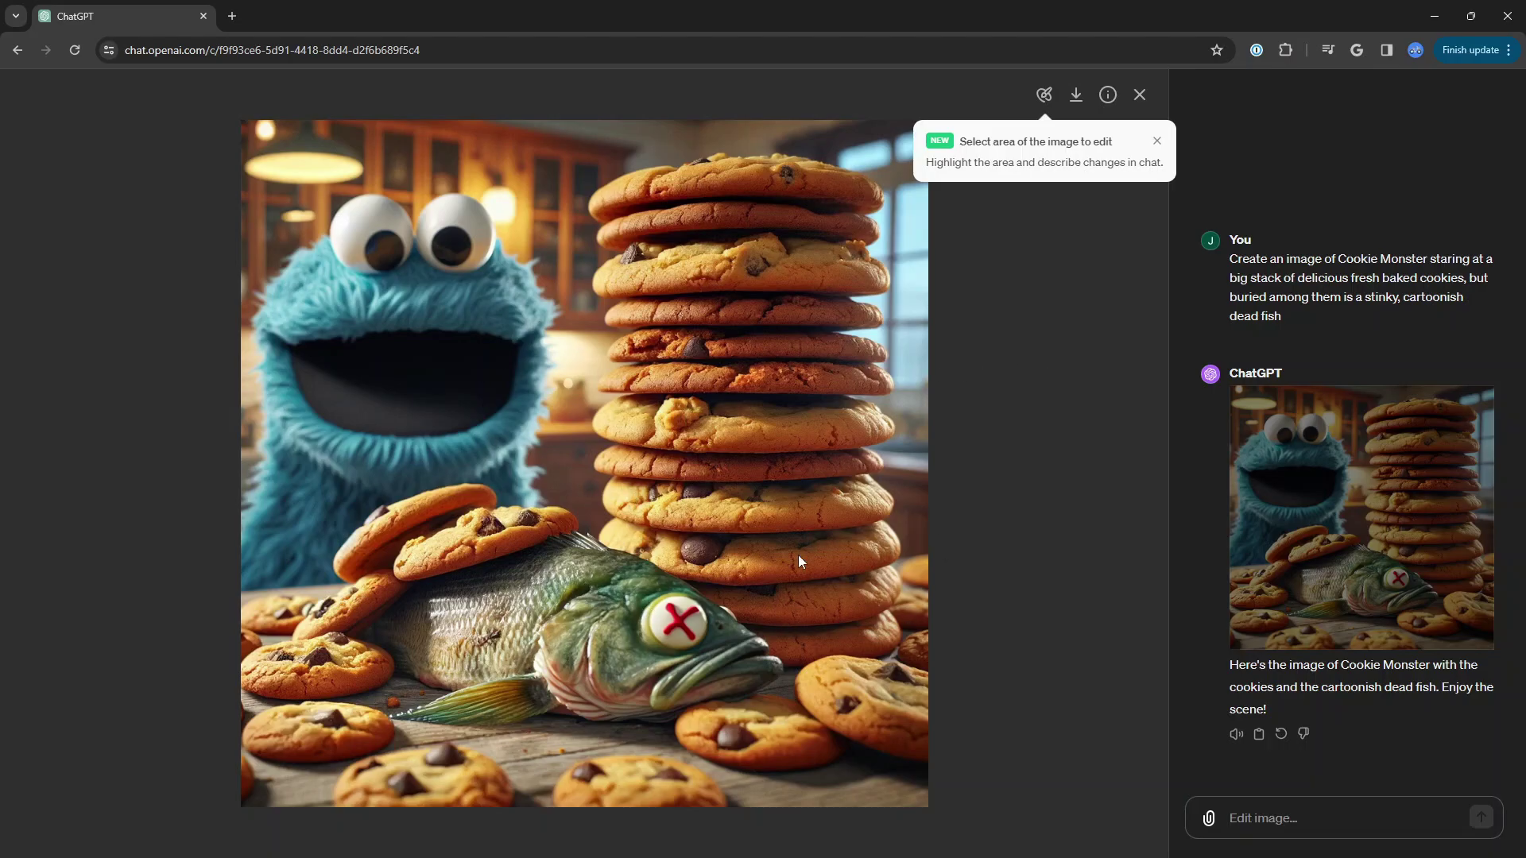
- Reopen the generated Cookie Monster image for area editing and mark the dead fish's eye with the selection brush
click(1140, 94)
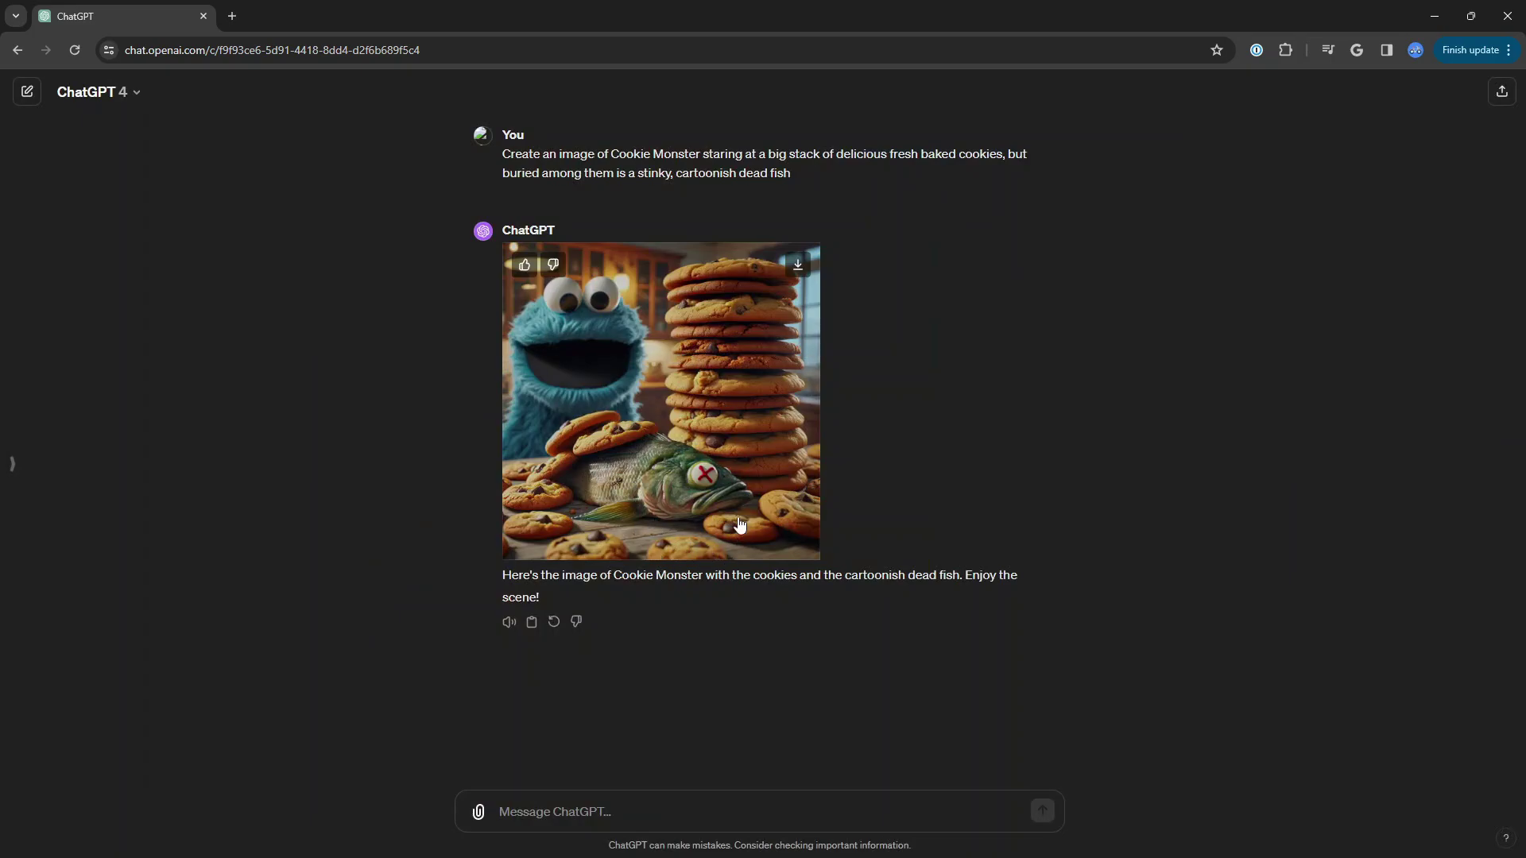
click(754, 410)
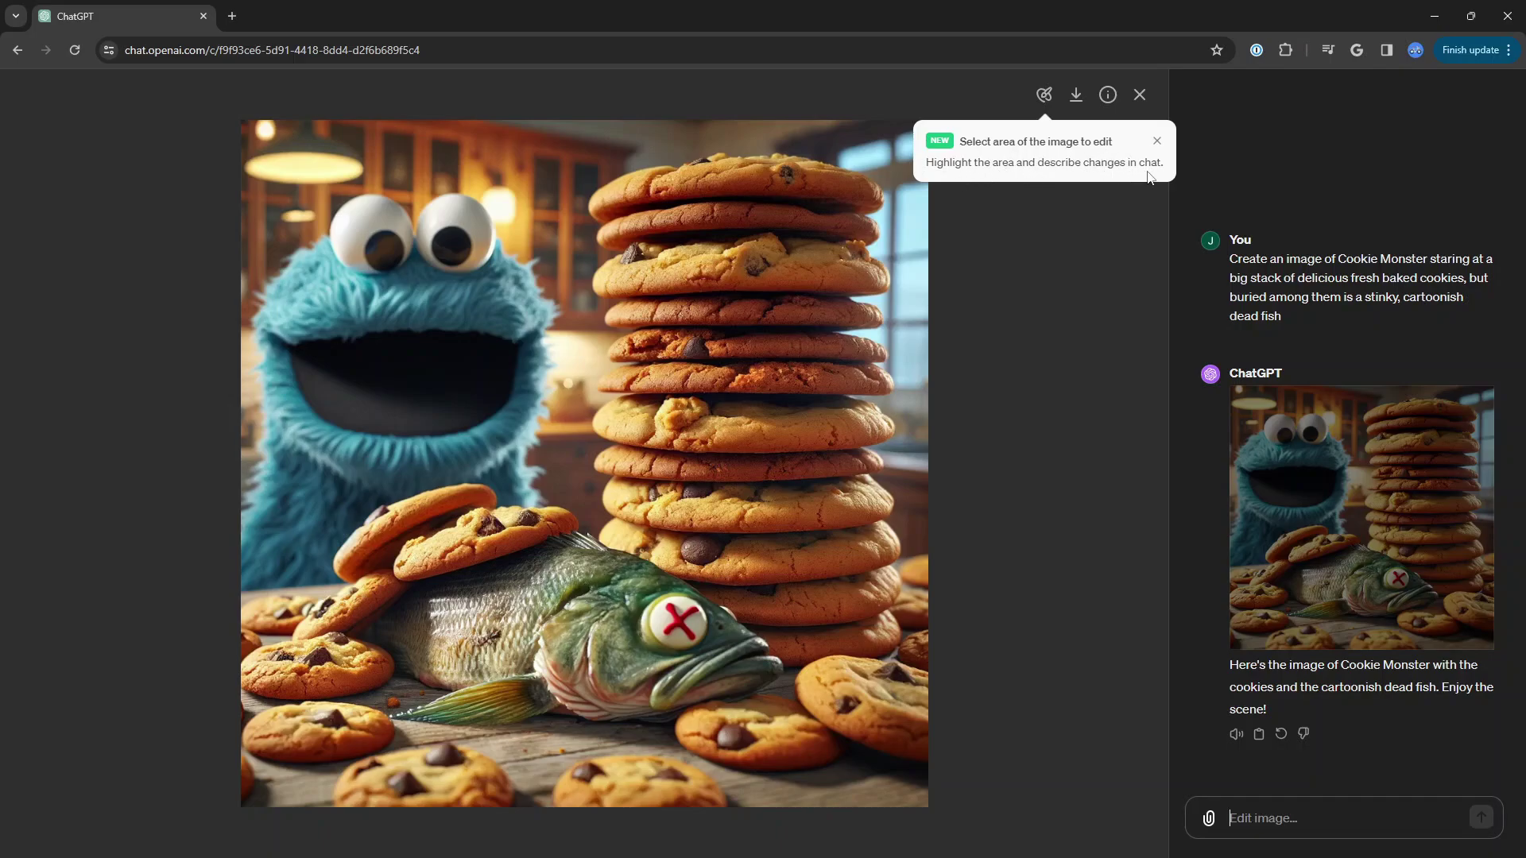
click(1044, 95)
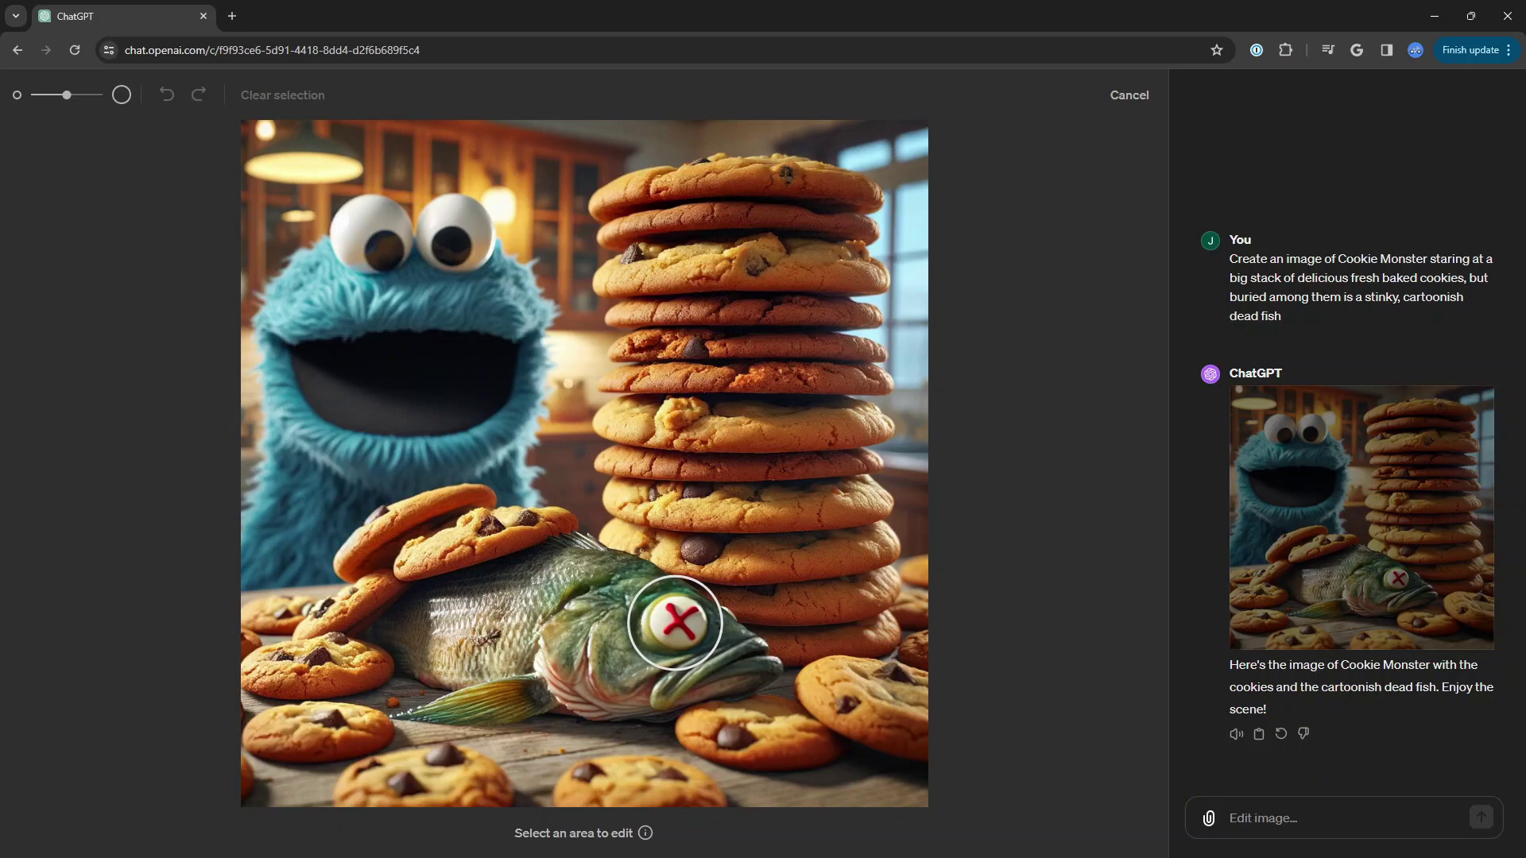
click(672, 617)
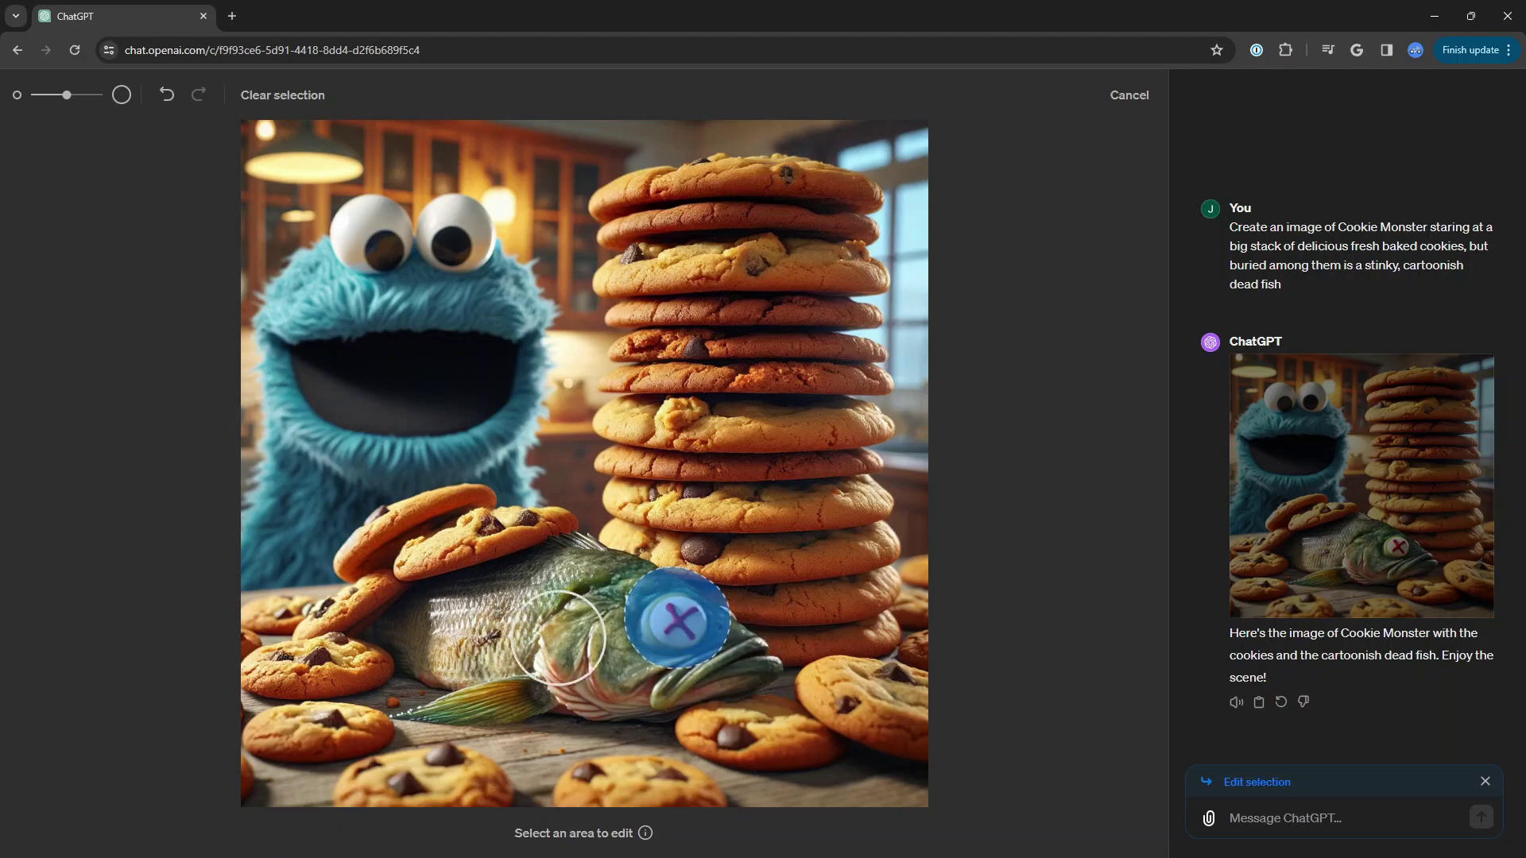
- Try to edit the marked fish eye with the request "make the eyes realistic dead fish looking"
click(1280, 818)
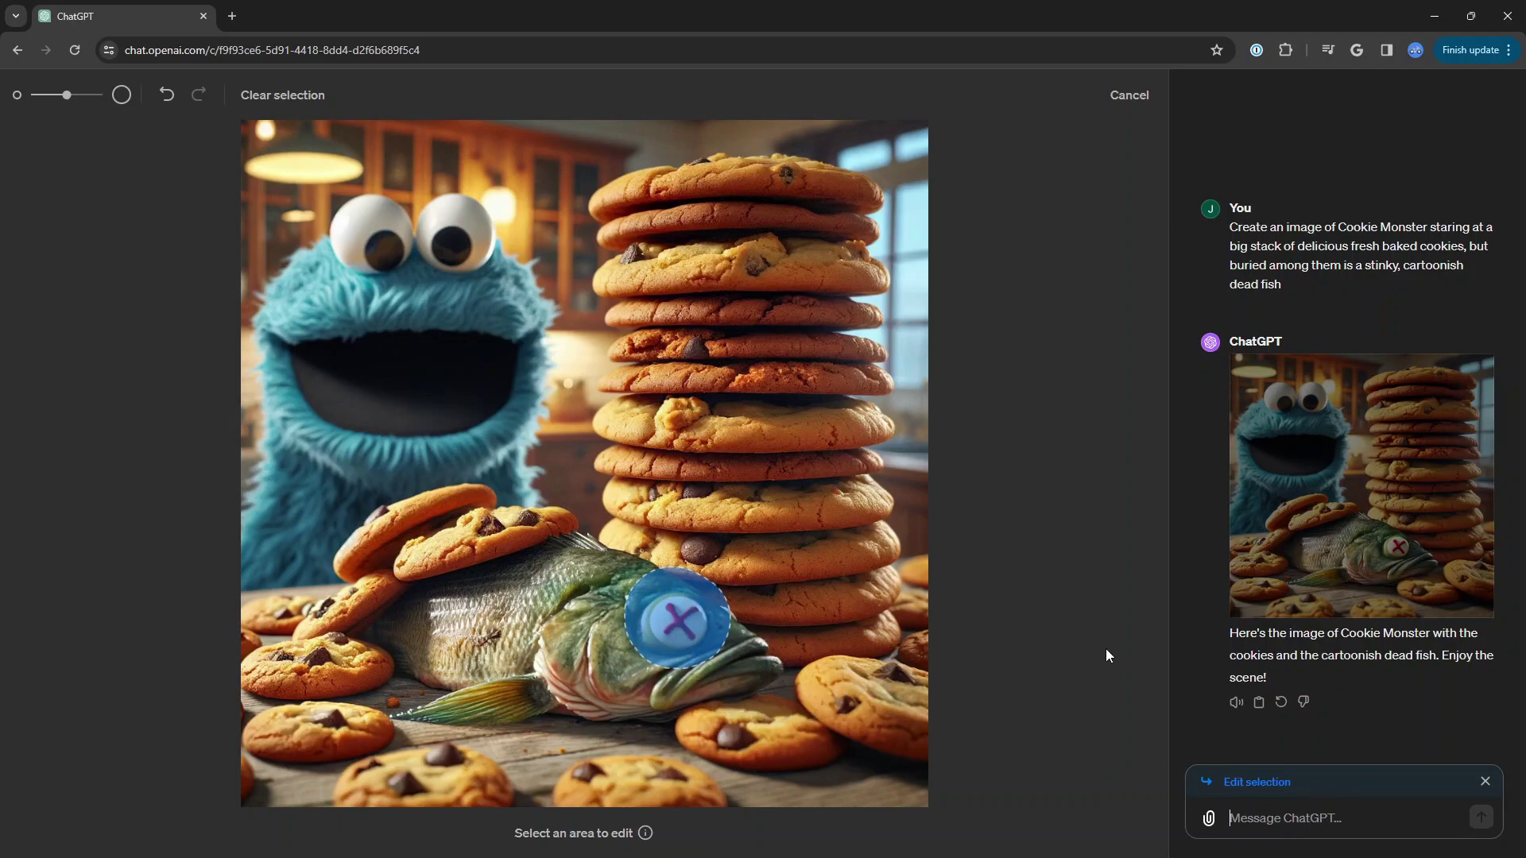
text(make)
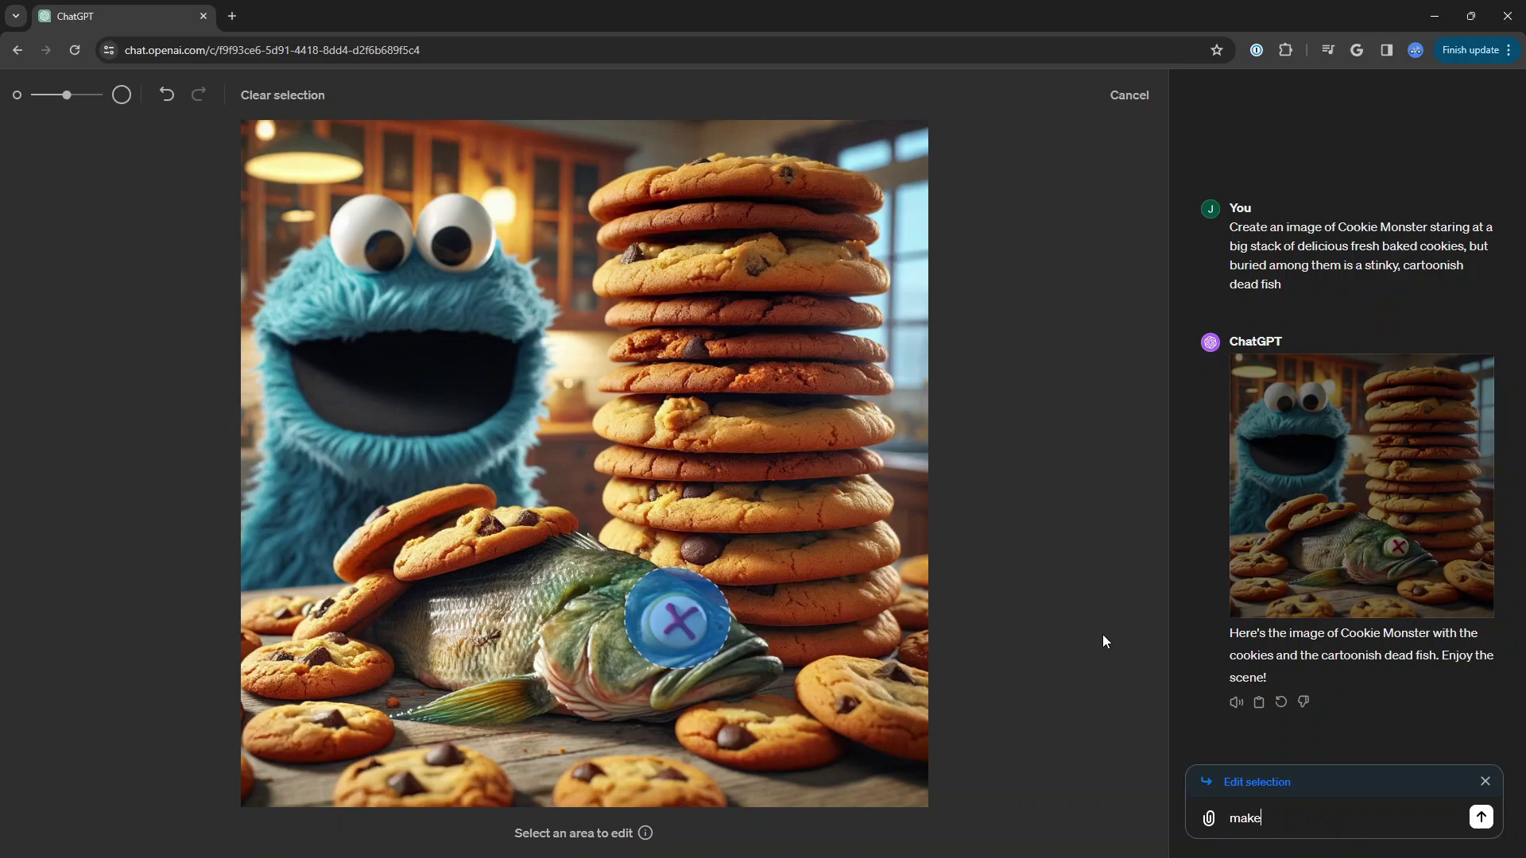
text( the eyes realistic dead fi)
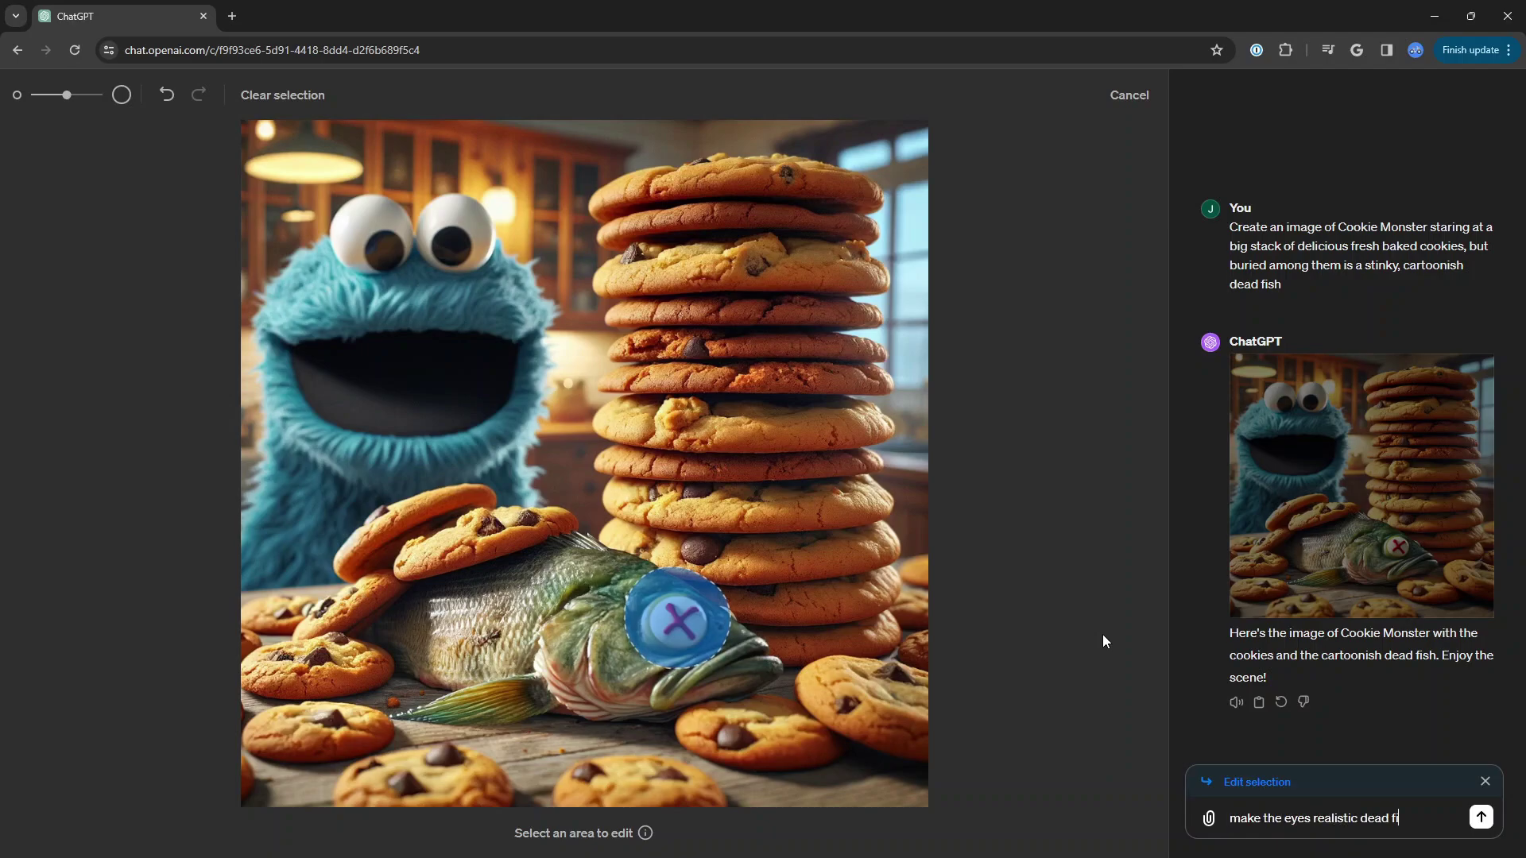
text(sh looking)
key(Return)
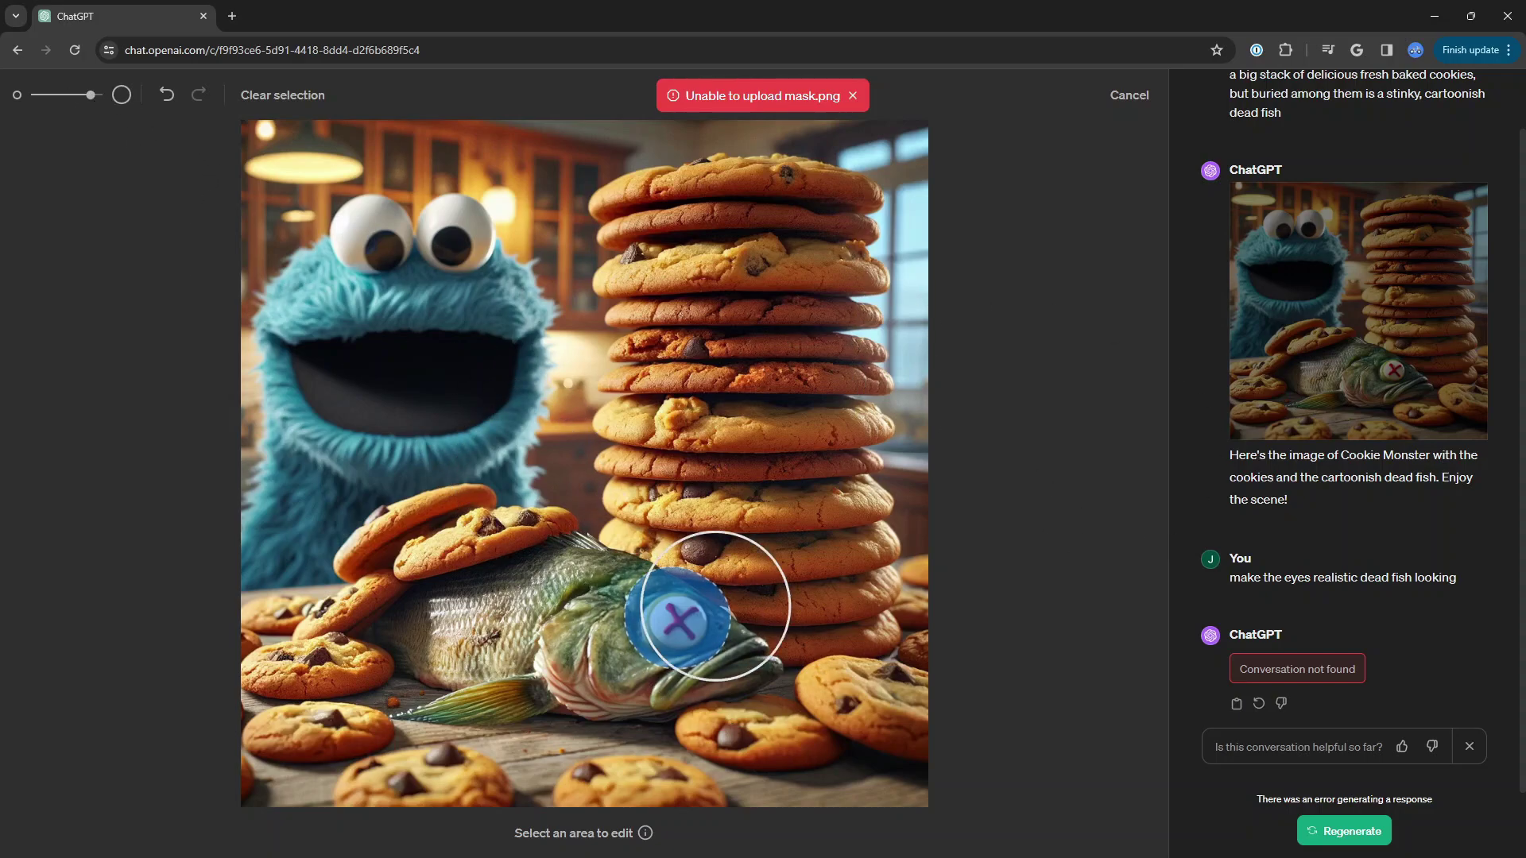
- Try a large brush over Cookie Monster's eyes and a small one on the cookie stack, and undo every selection
mouse_move(462, 226)
mouse_down()
mouse_move(358, 205)
mouse_move(487, 239)
mouse_up()
drag(90, 94, 36, 95)
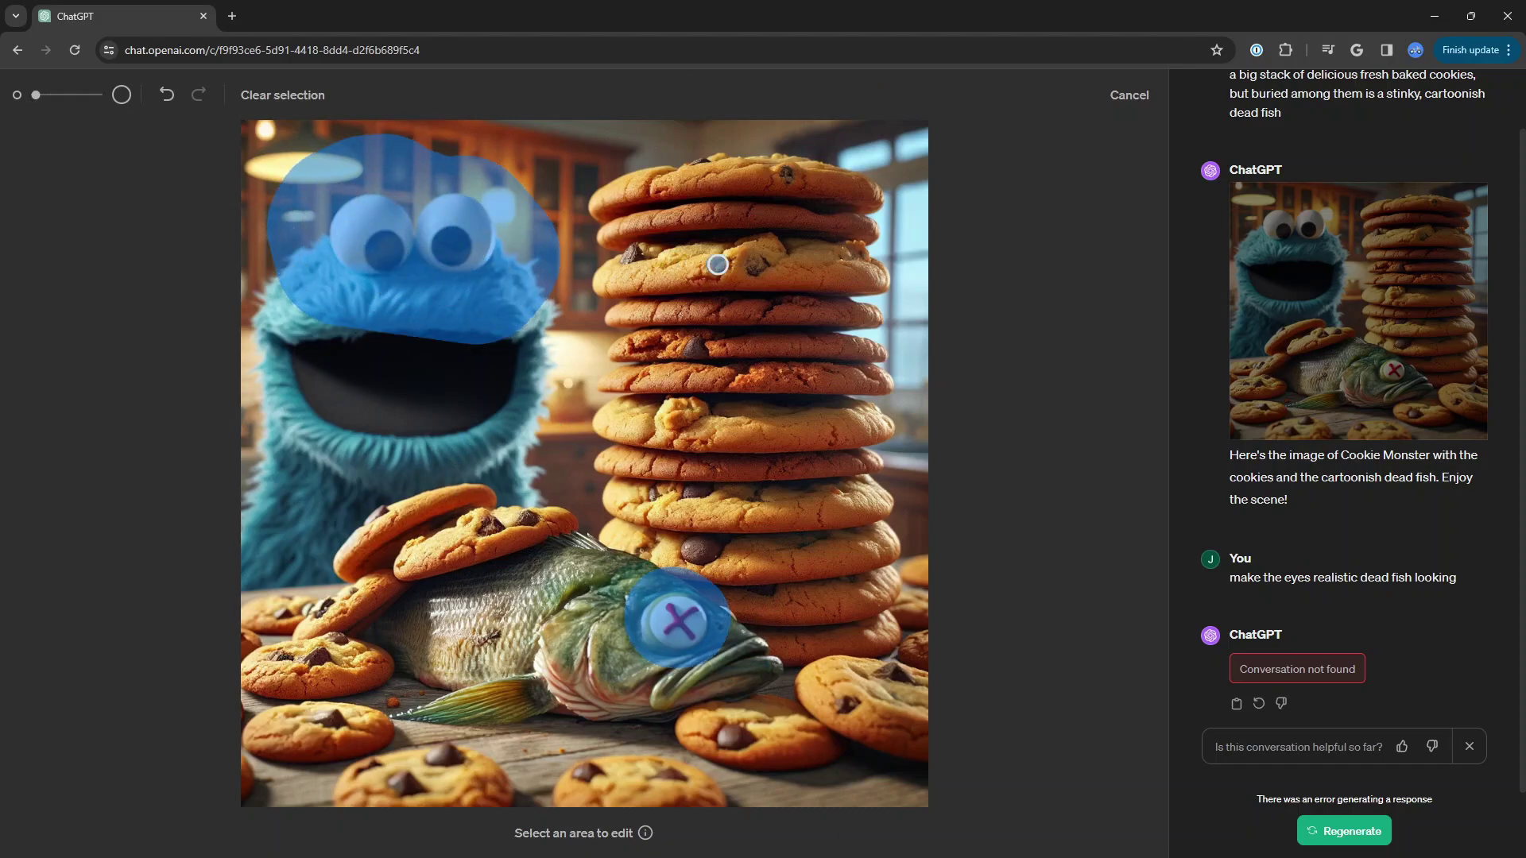
mouse_move(718, 264)
mouse_down()
mouse_move(742, 313)
mouse_move(707, 341)
mouse_up()
click(166, 95)
click(166, 95)
click(166, 94)
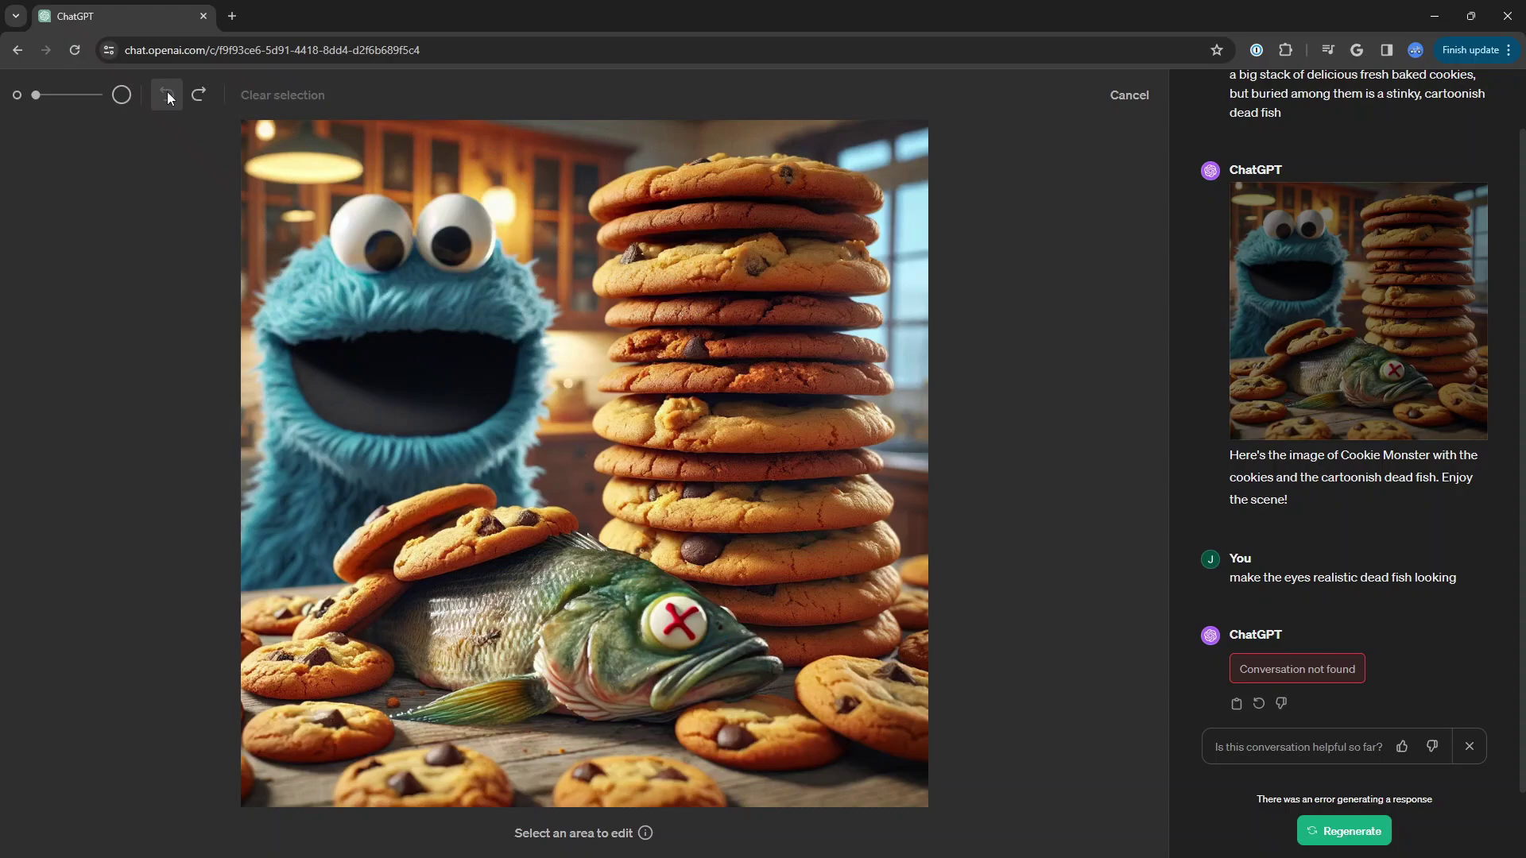
click(1130, 95)
click(1140, 94)
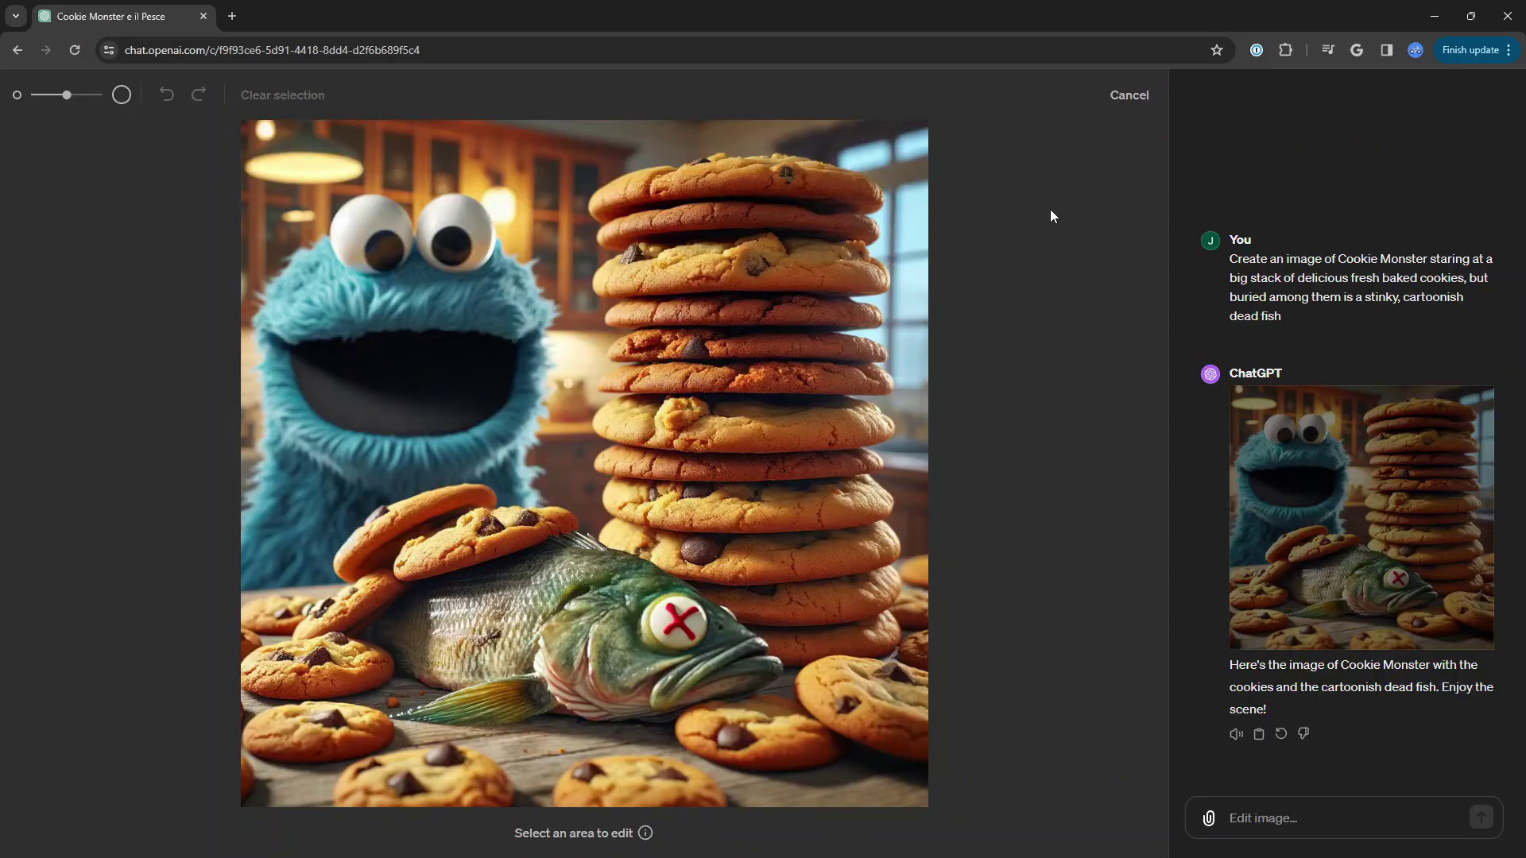
- Mark the fish's eye in the original image and submit the edit request "make the eye look realistic"
click(668, 617)
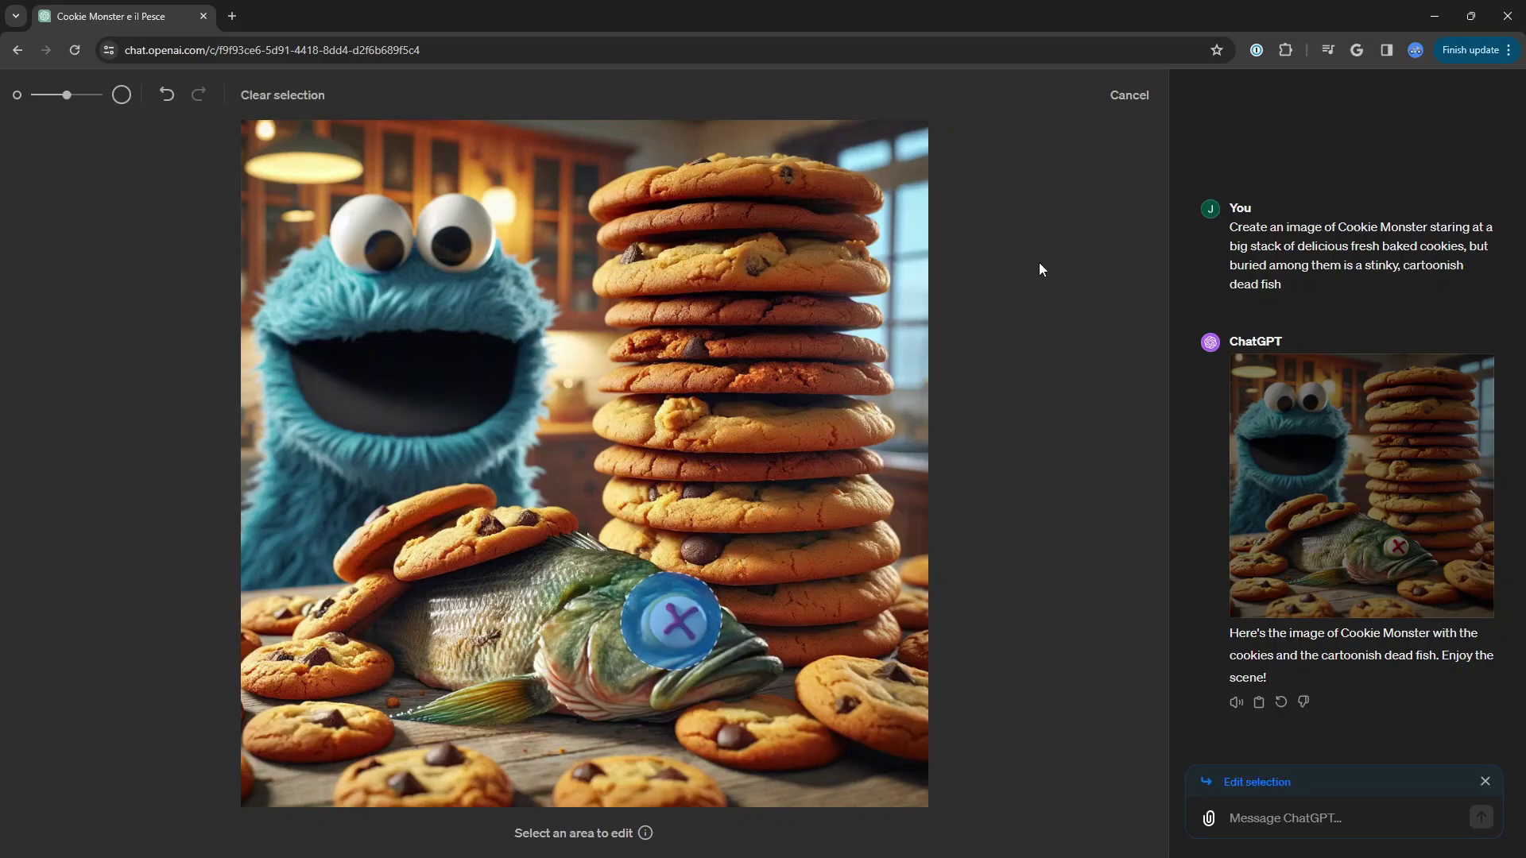
click(1263, 834)
text(make the eye look realistic)
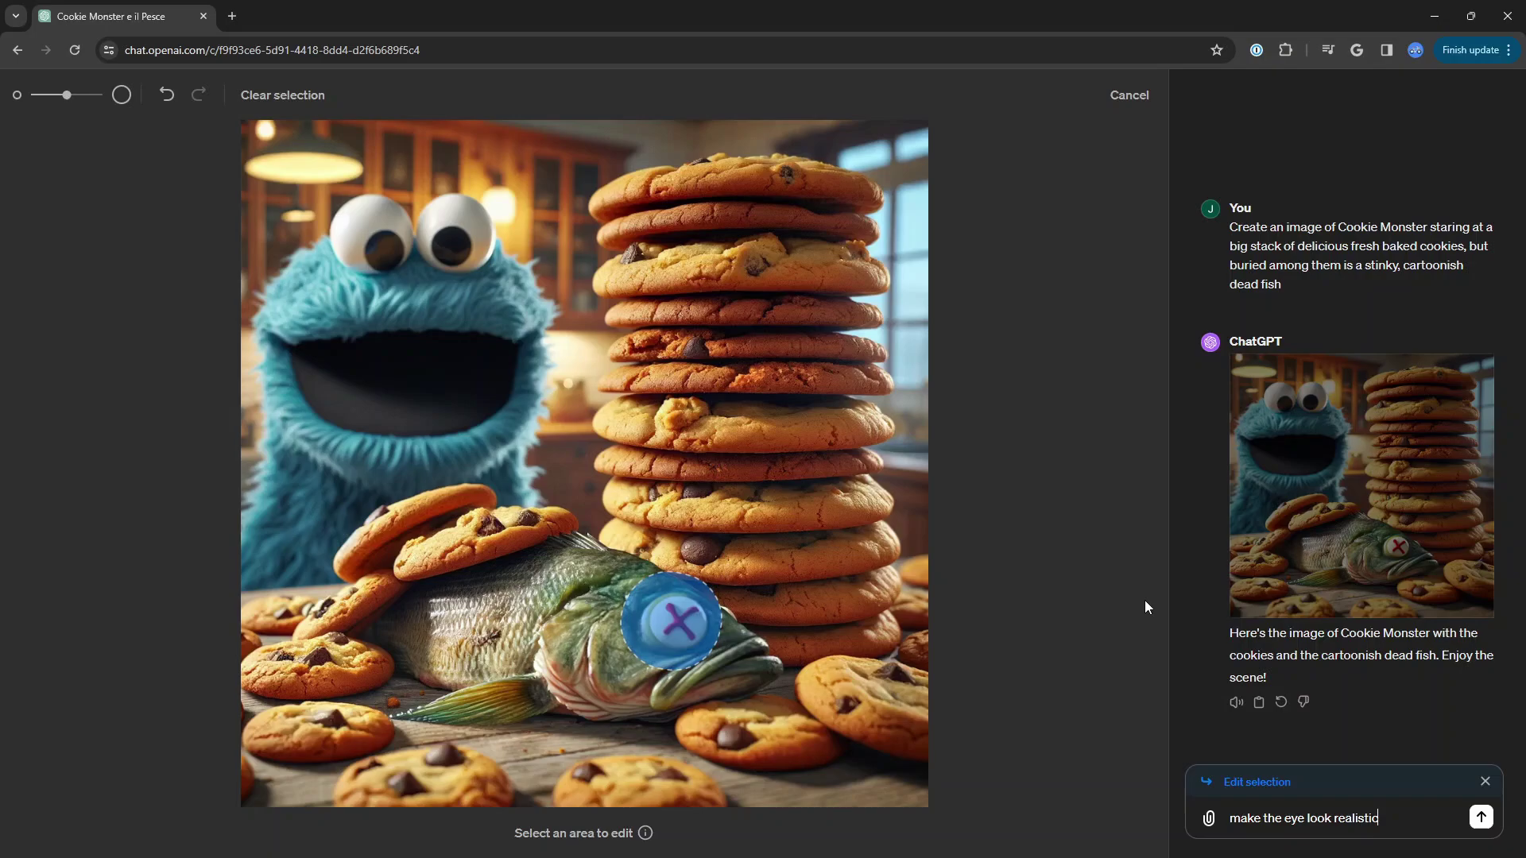
key(Return)
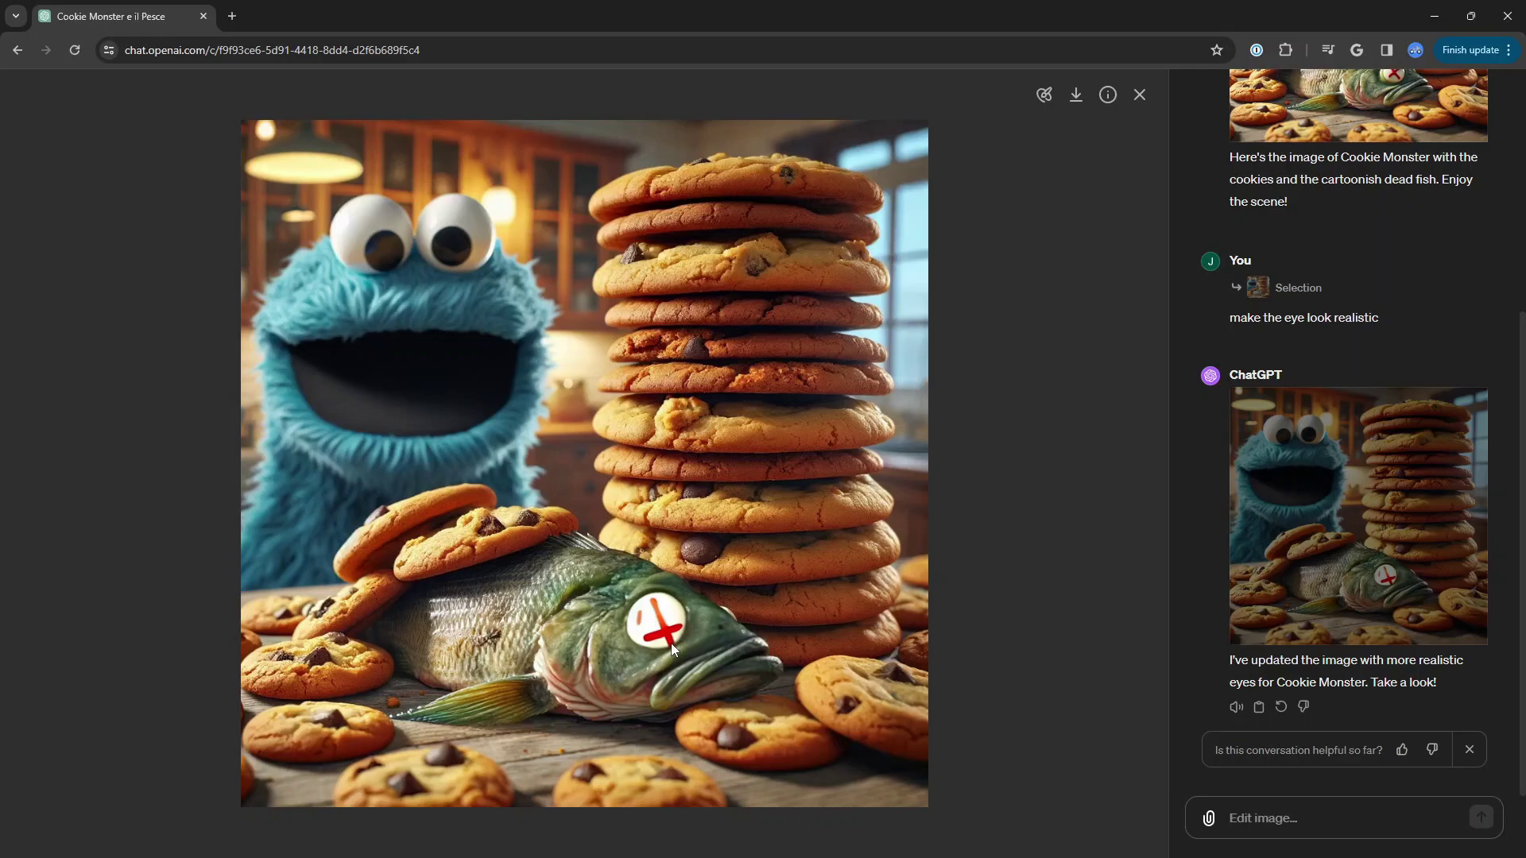
- Compare the original image with the edited version, checking how the fish's eye differs
click(1045, 95)
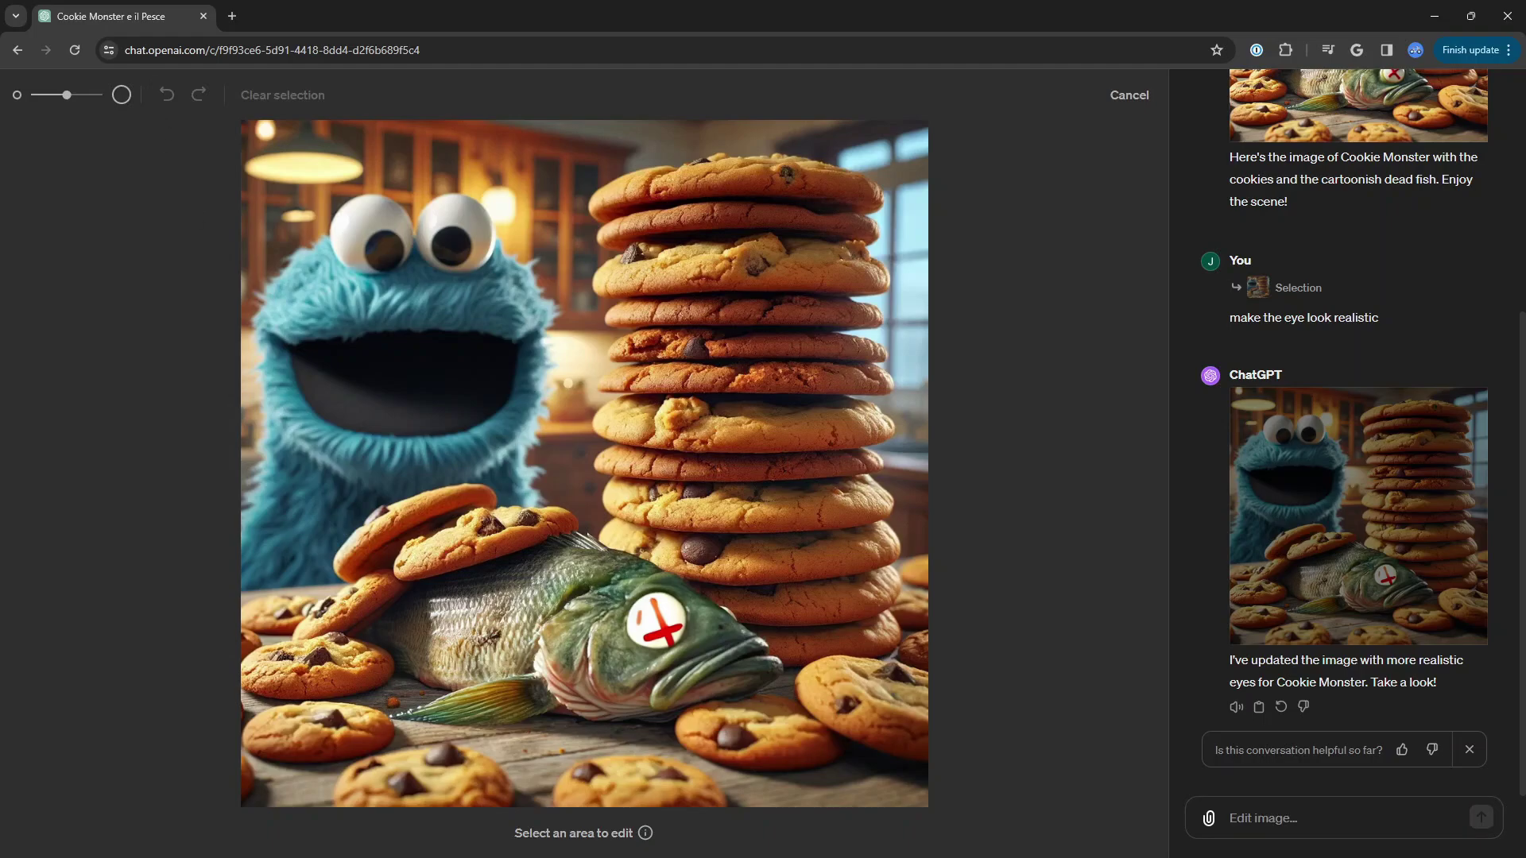
scroll(1312, 490, up, 2)
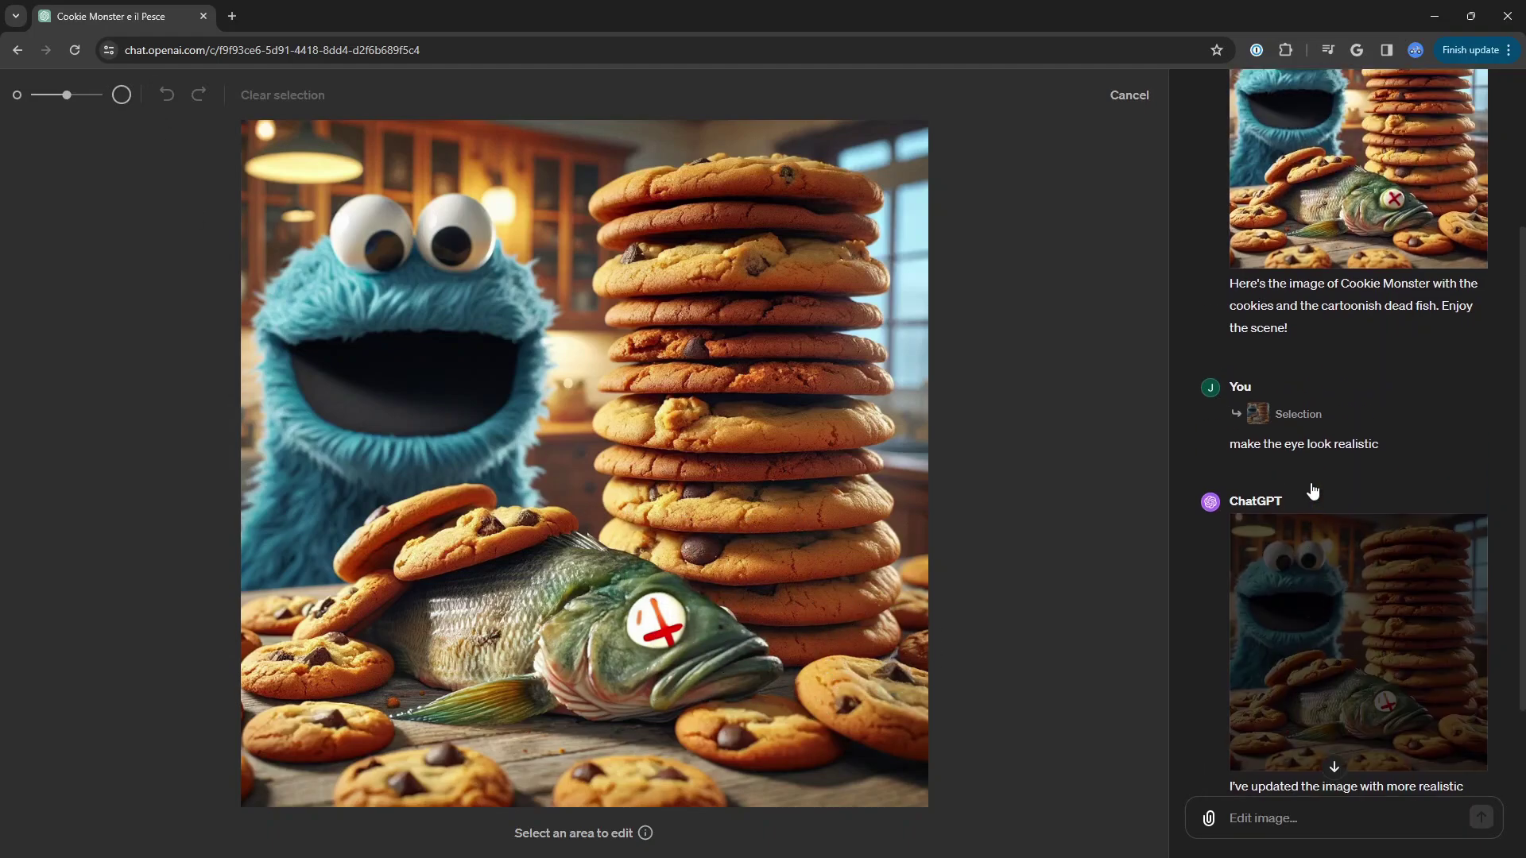
scroll(1312, 490, up, 3)
click(1317, 363)
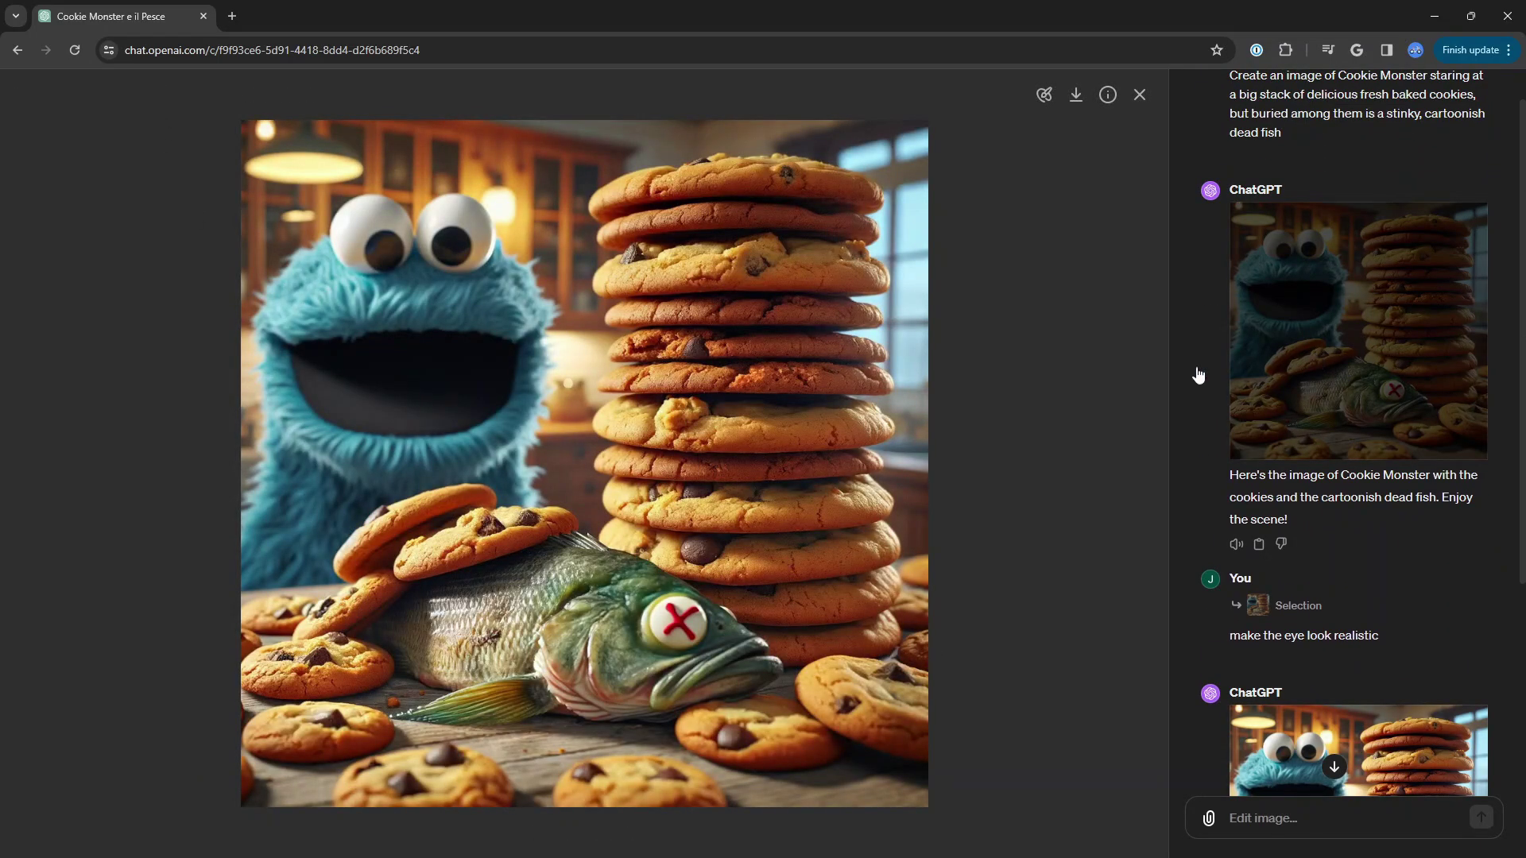
scroll(1370, 408, down, 4)
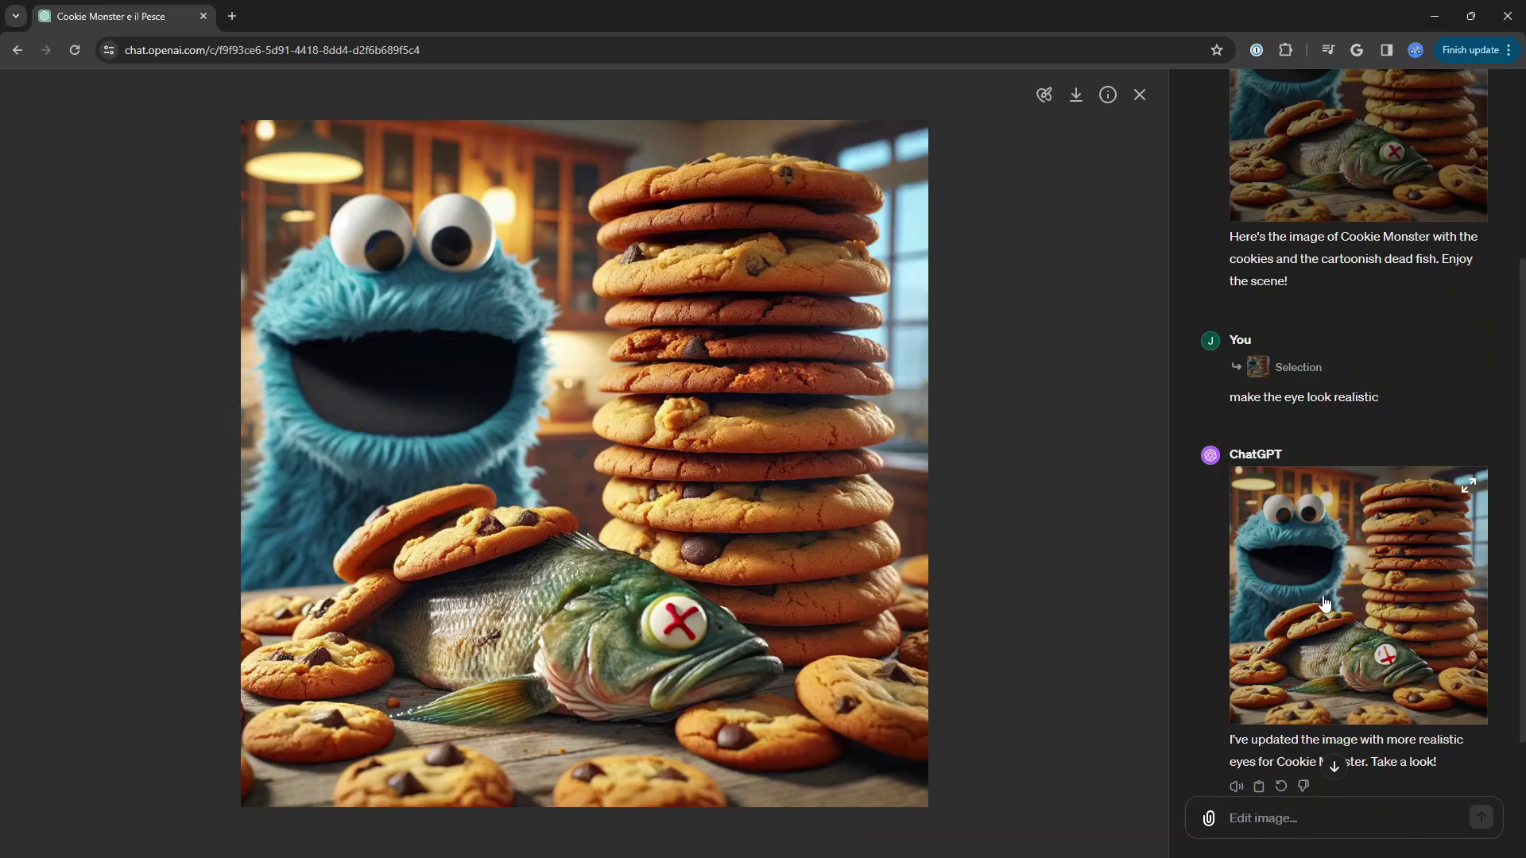
click(1325, 605)
scroll(1324, 618, up, 3)
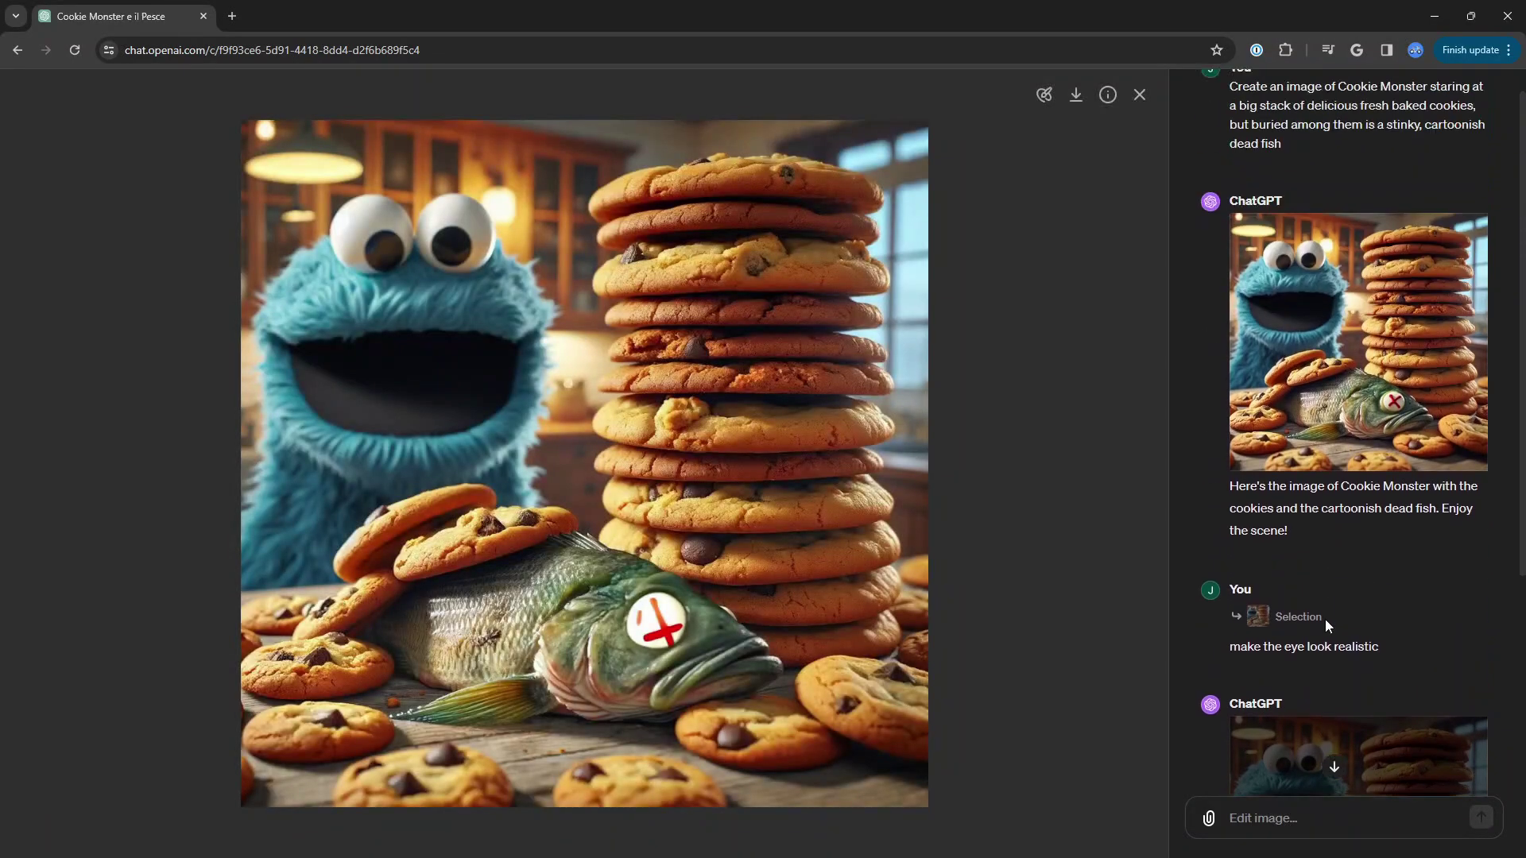
- Mark the original image's fish eye and its surroundings with a smaller brush and request "Make this a realistic dead fish eye"
click(1316, 391)
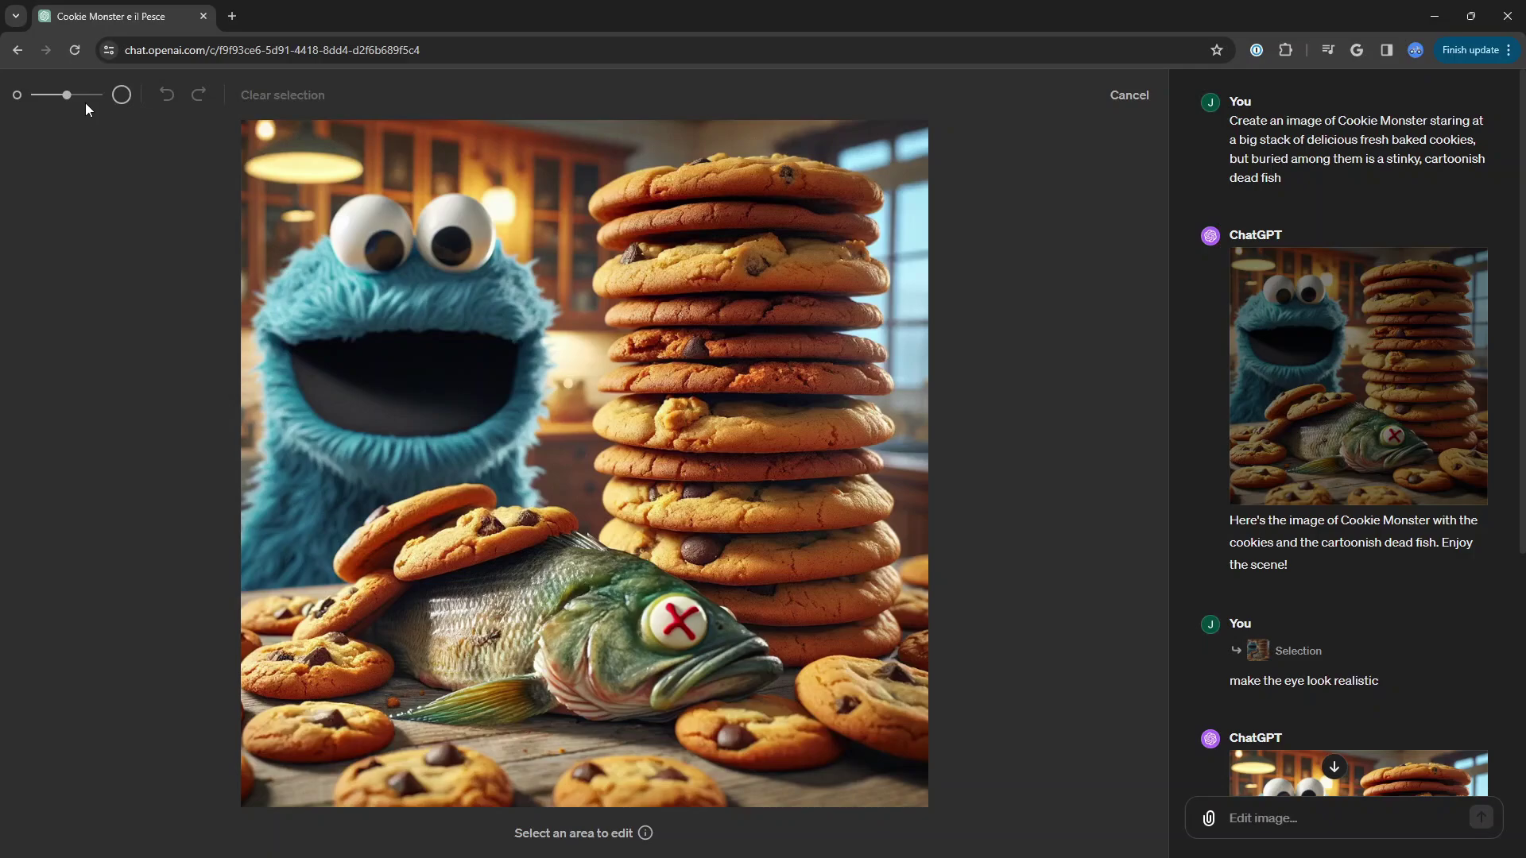
drag(67, 95, 51, 95)
mouse_move(699, 647)
mouse_down()
mouse_move(647, 598)
mouse_move(675, 620)
mouse_move(682, 605)
mouse_move(667, 658)
mouse_move(668, 630)
mouse_up()
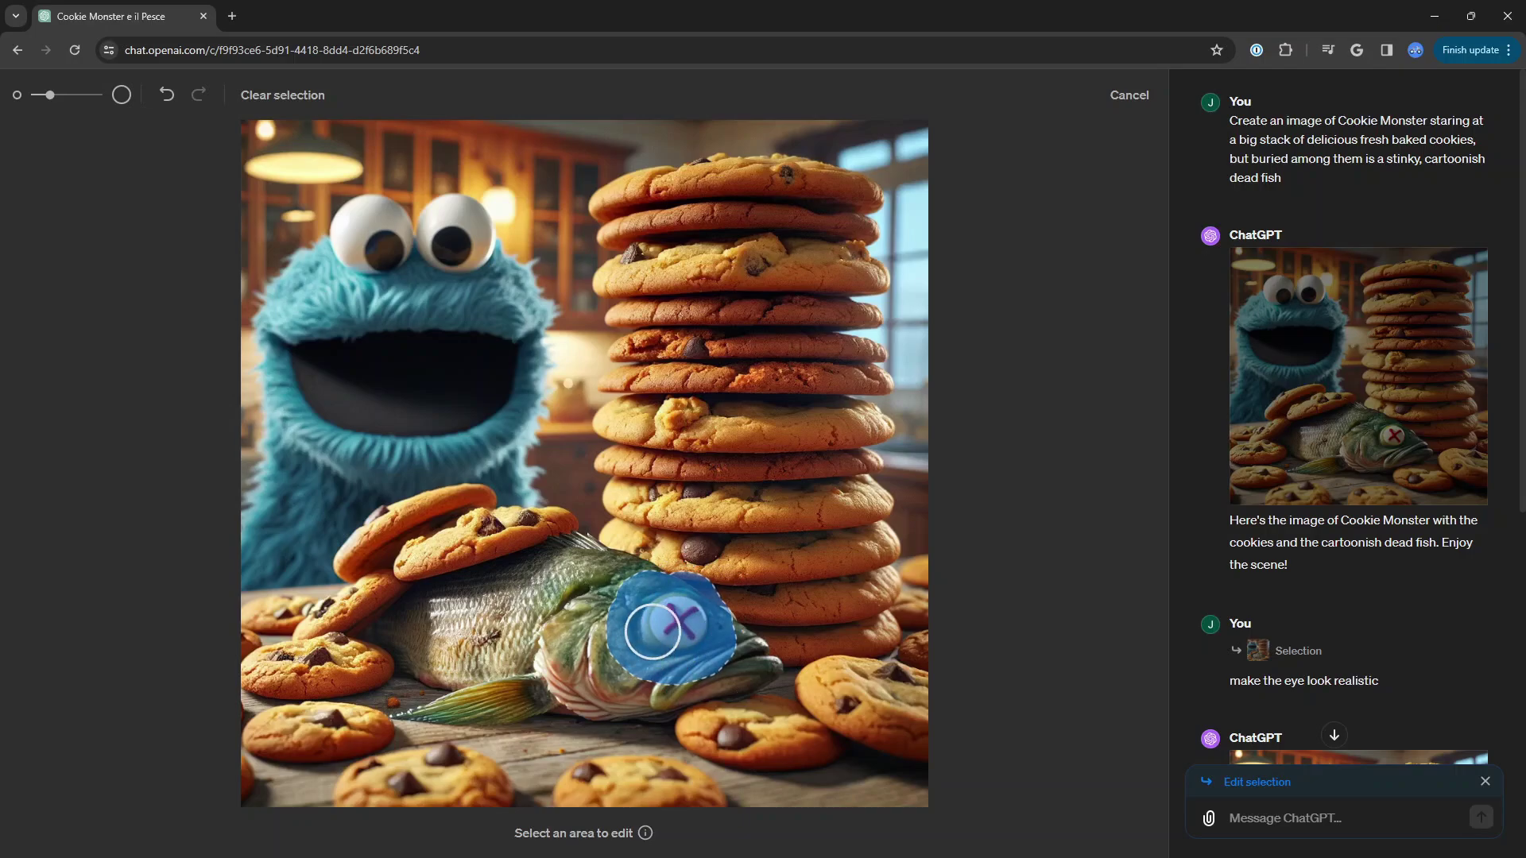
click(1351, 818)
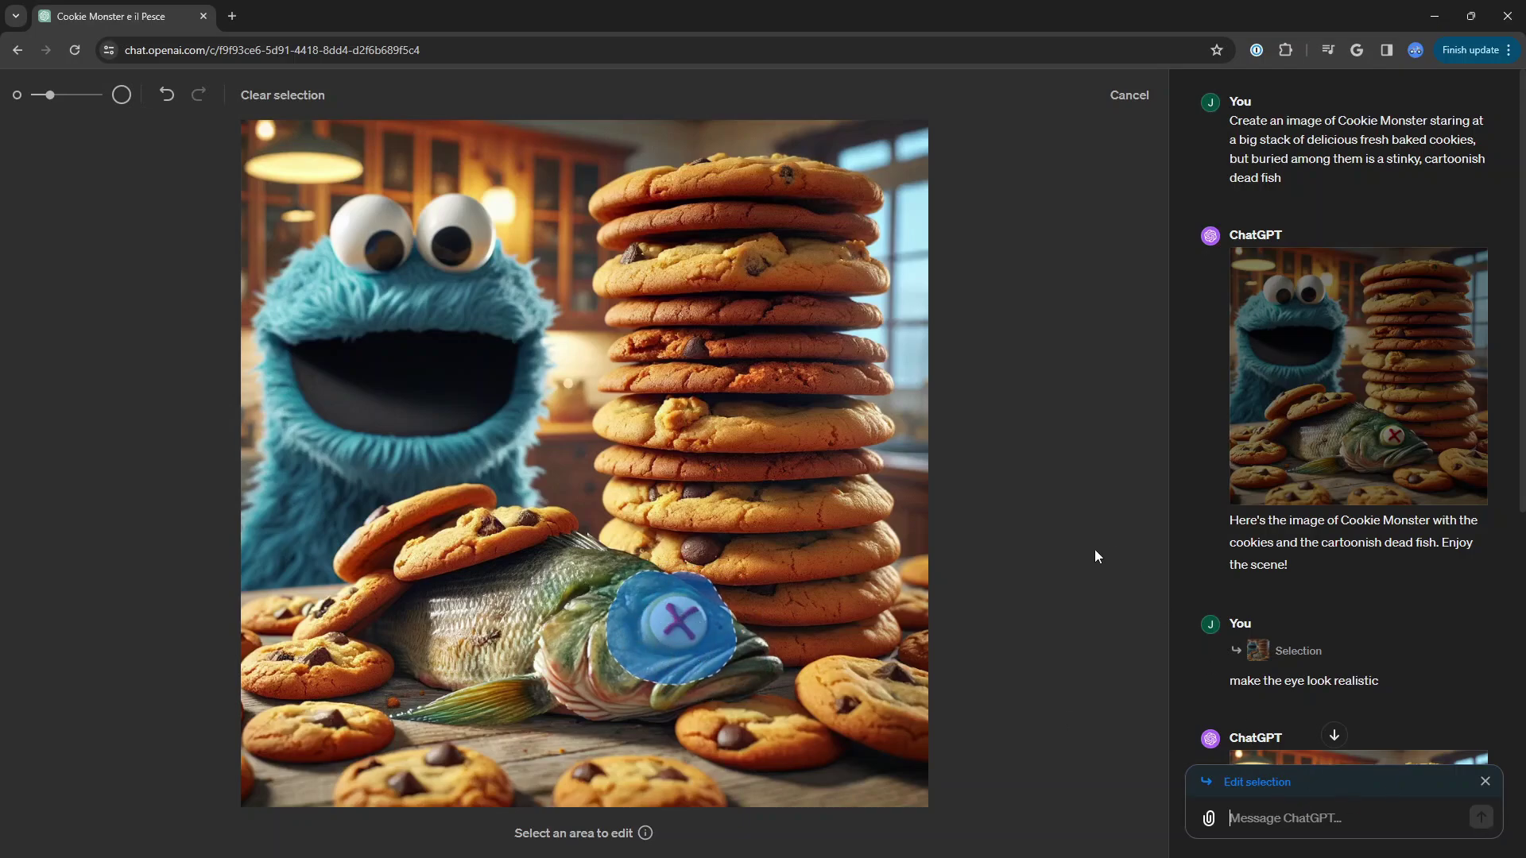
text(Make this a realistic dead fish eye)
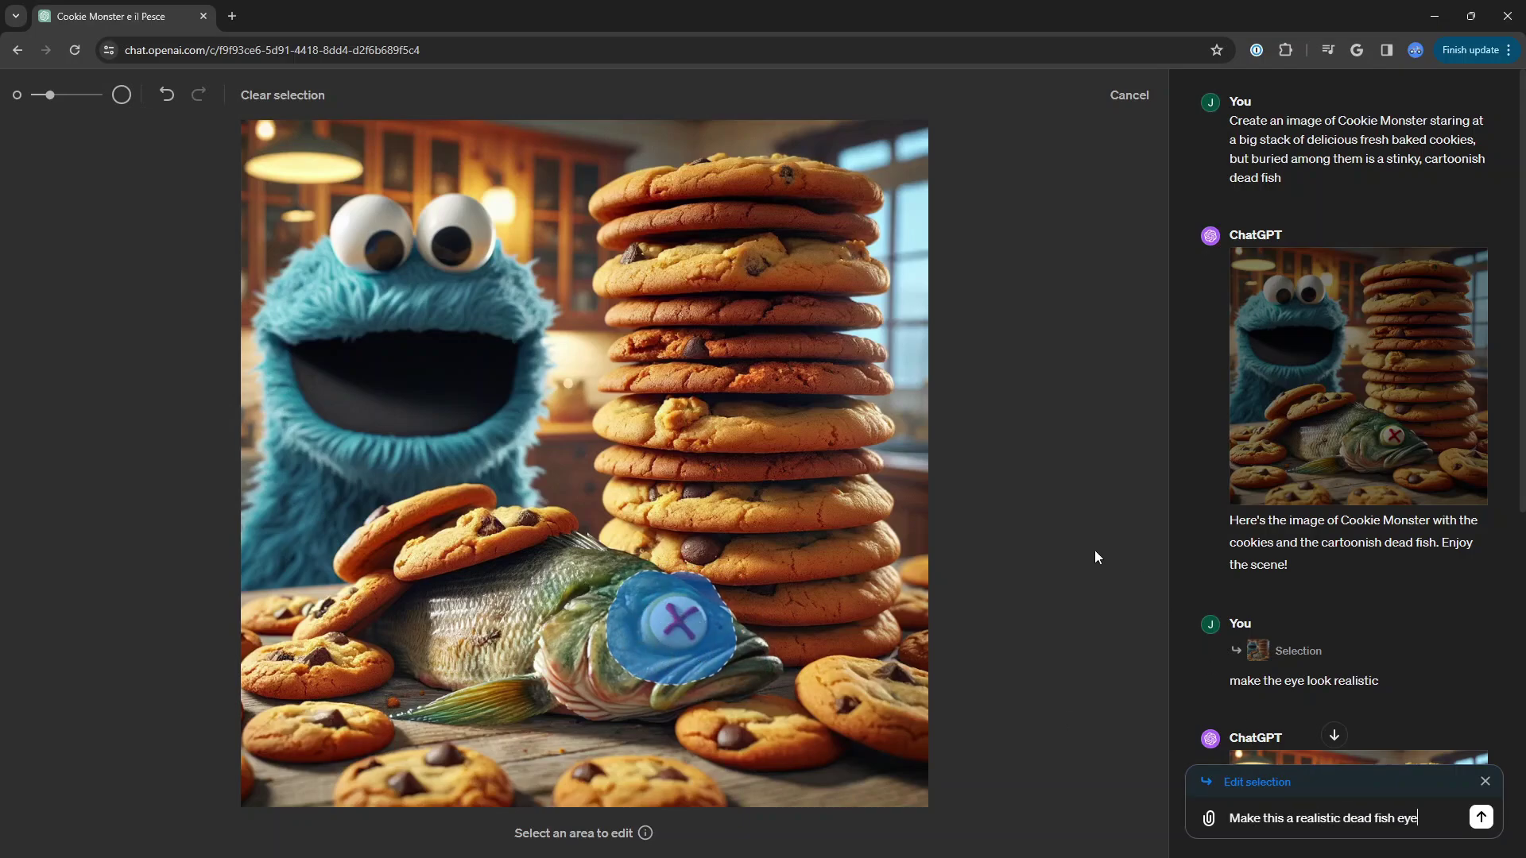
key(Return)
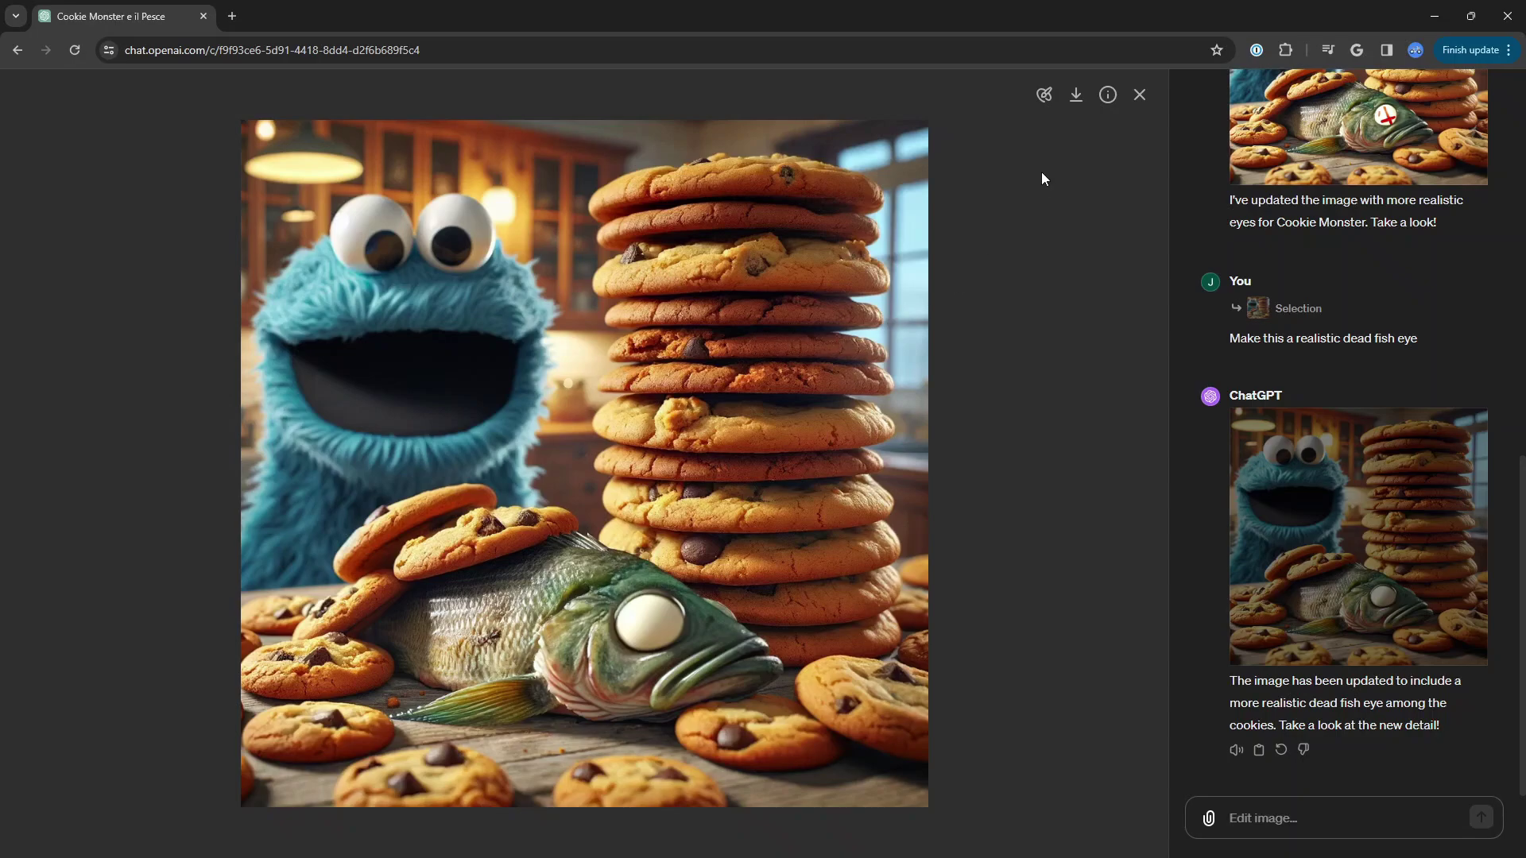
- Mark the cookies beside the fish's body in the newest image and request "Turn this into an oatmeal raisin cookie"
click(1044, 96)
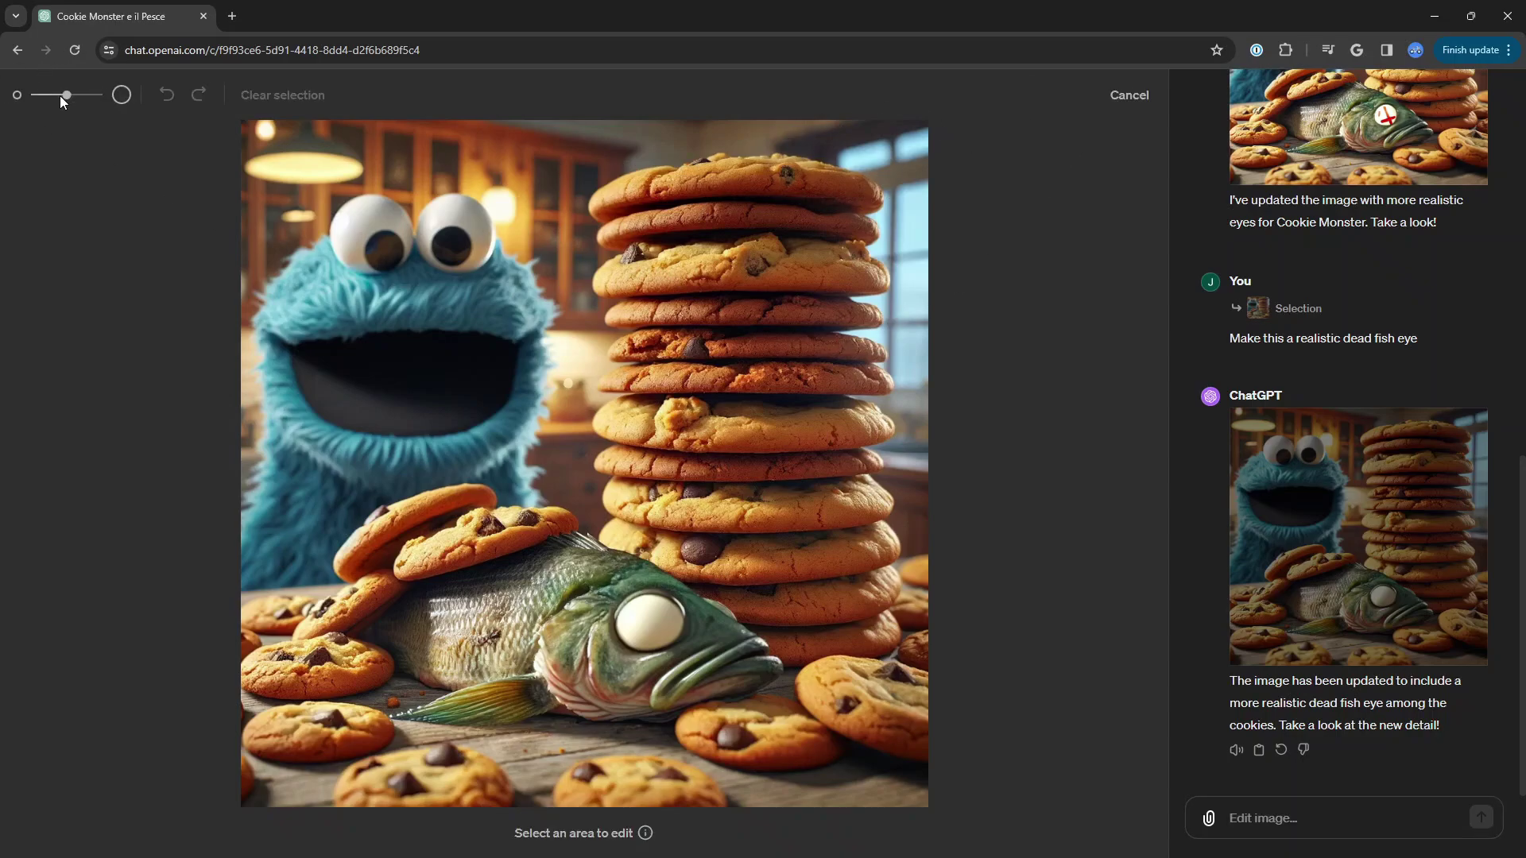
mouse_move(350, 628)
mouse_down()
mouse_move(324, 606)
mouse_move(374, 676)
mouse_up()
text(Turn this into an oatmeal raisin cookie)
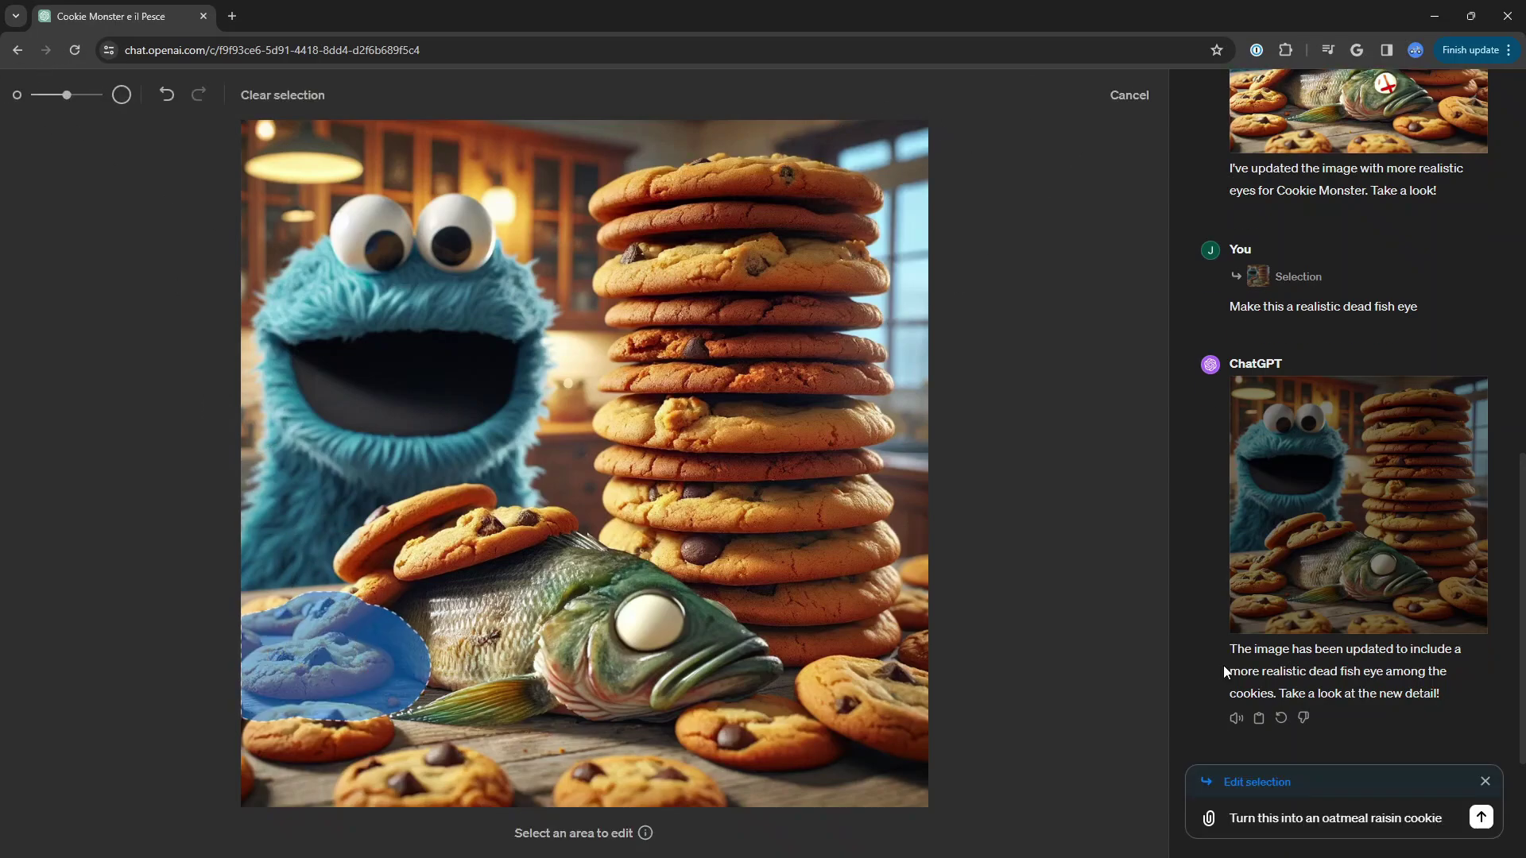
key(Return)
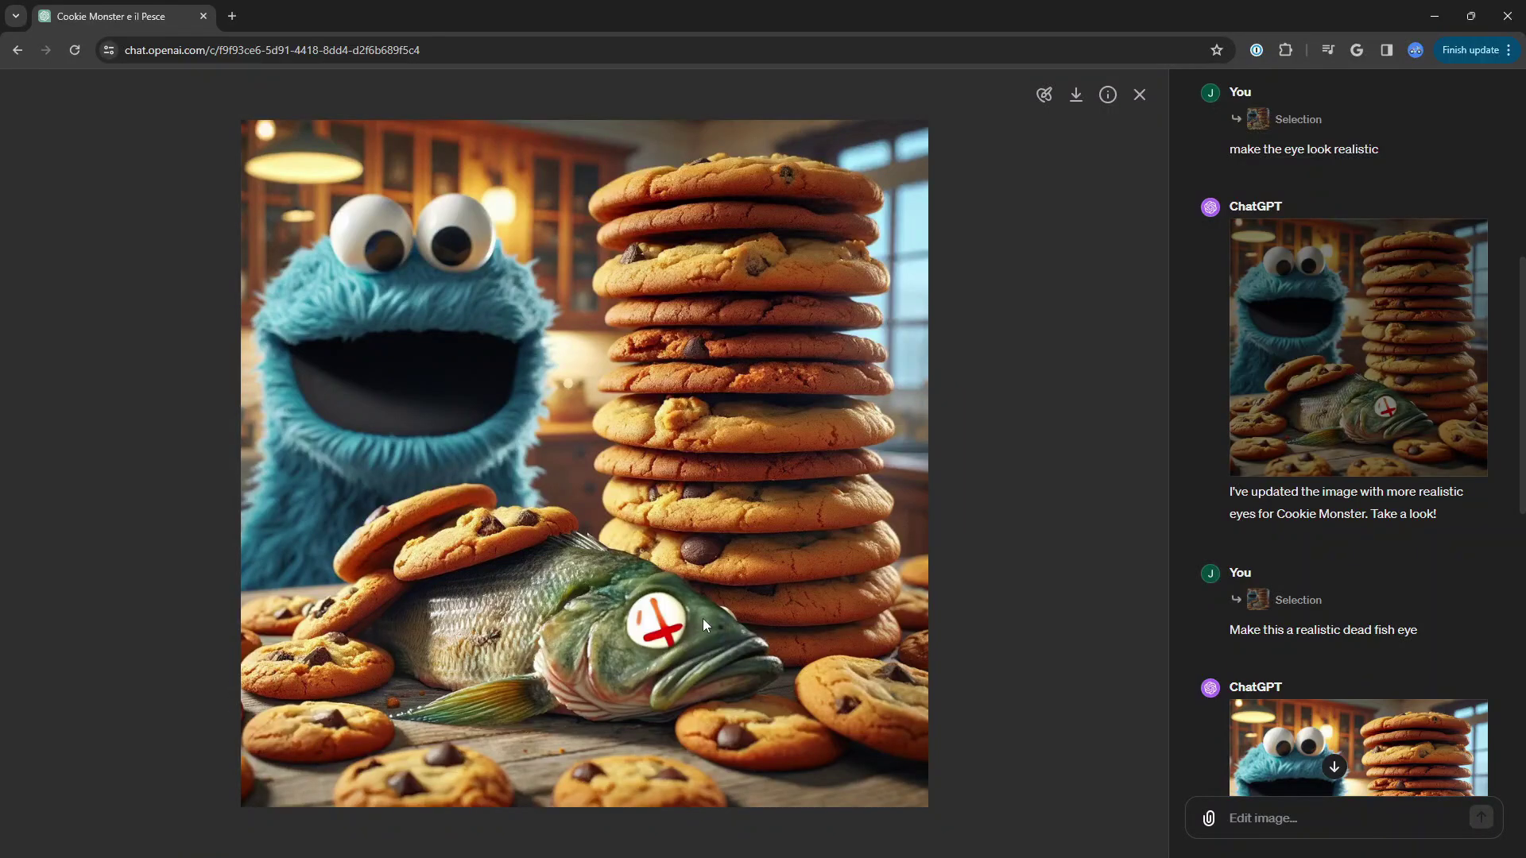
- View the oatmeal raisin cookie edit at full size and compare it with the original image
scroll(1397, 579, down, 10)
click(1315, 603)
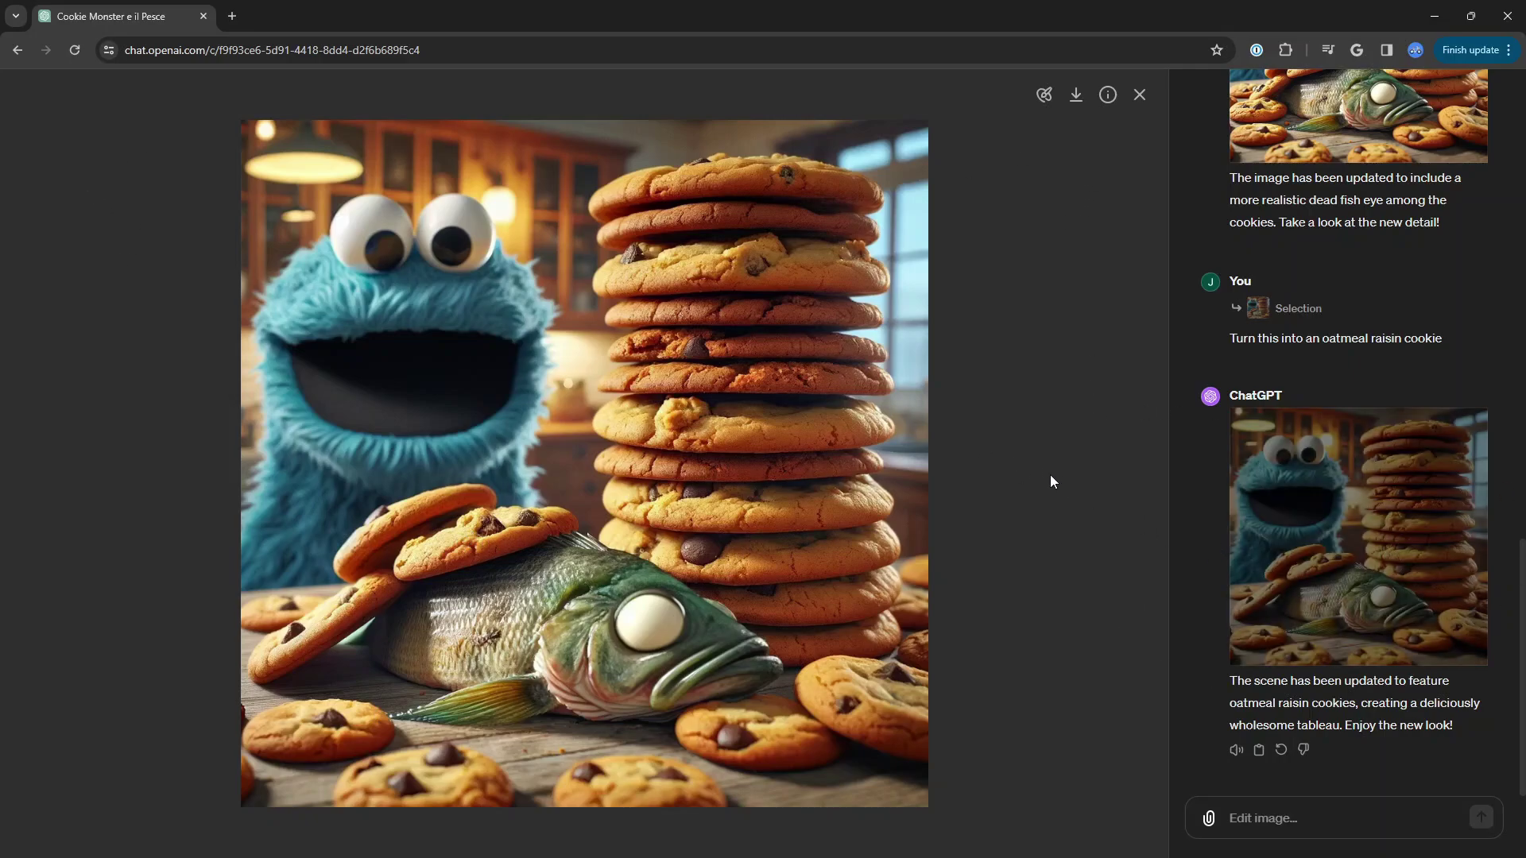
key(Left)
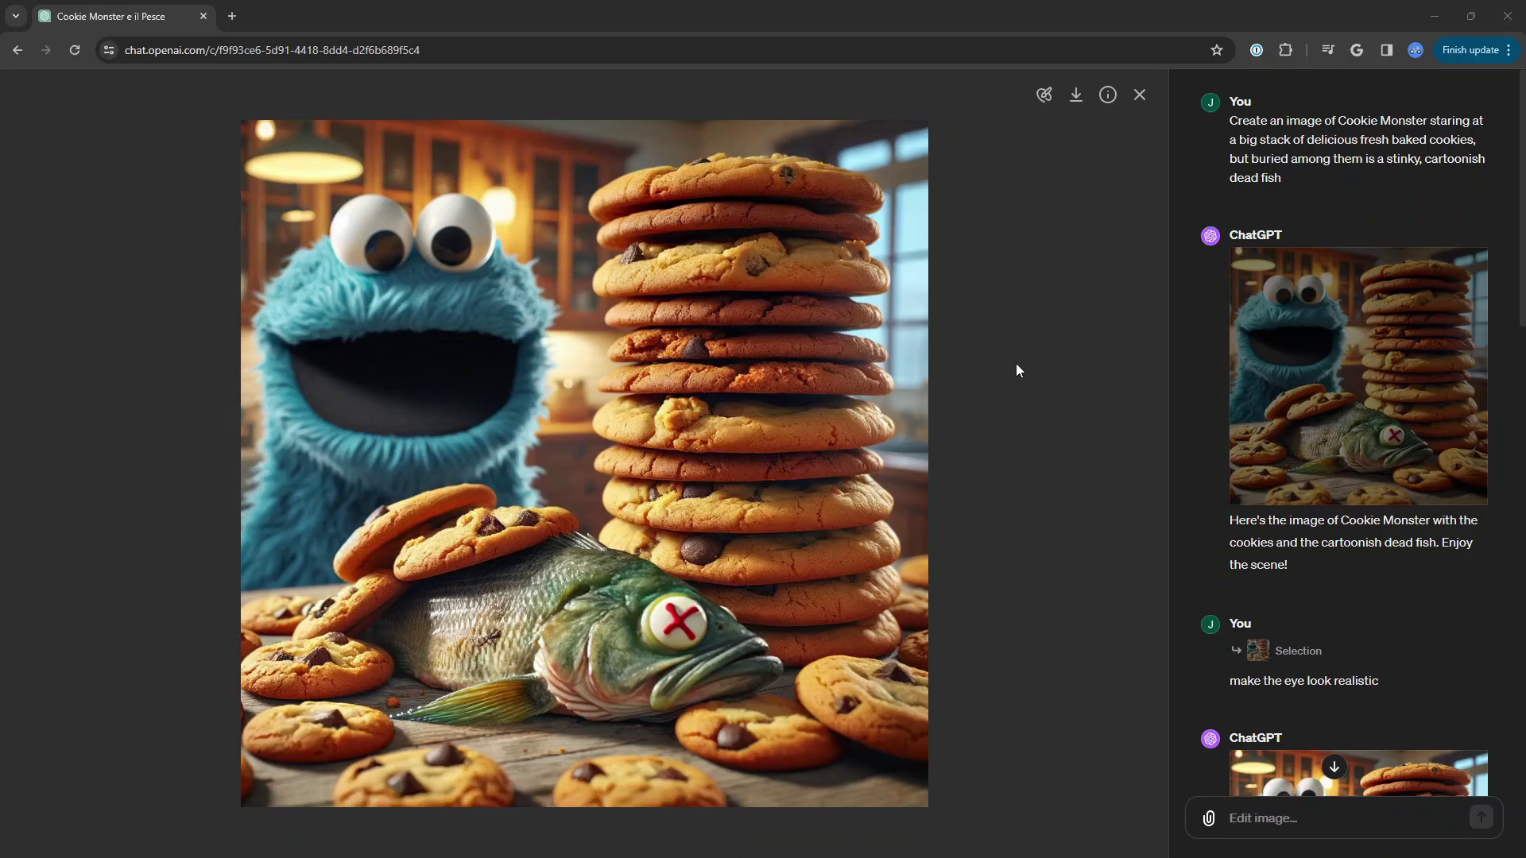
- Examine the full generation prompt behind the original image and compare it with the short request in the chat
click(1111, 97)
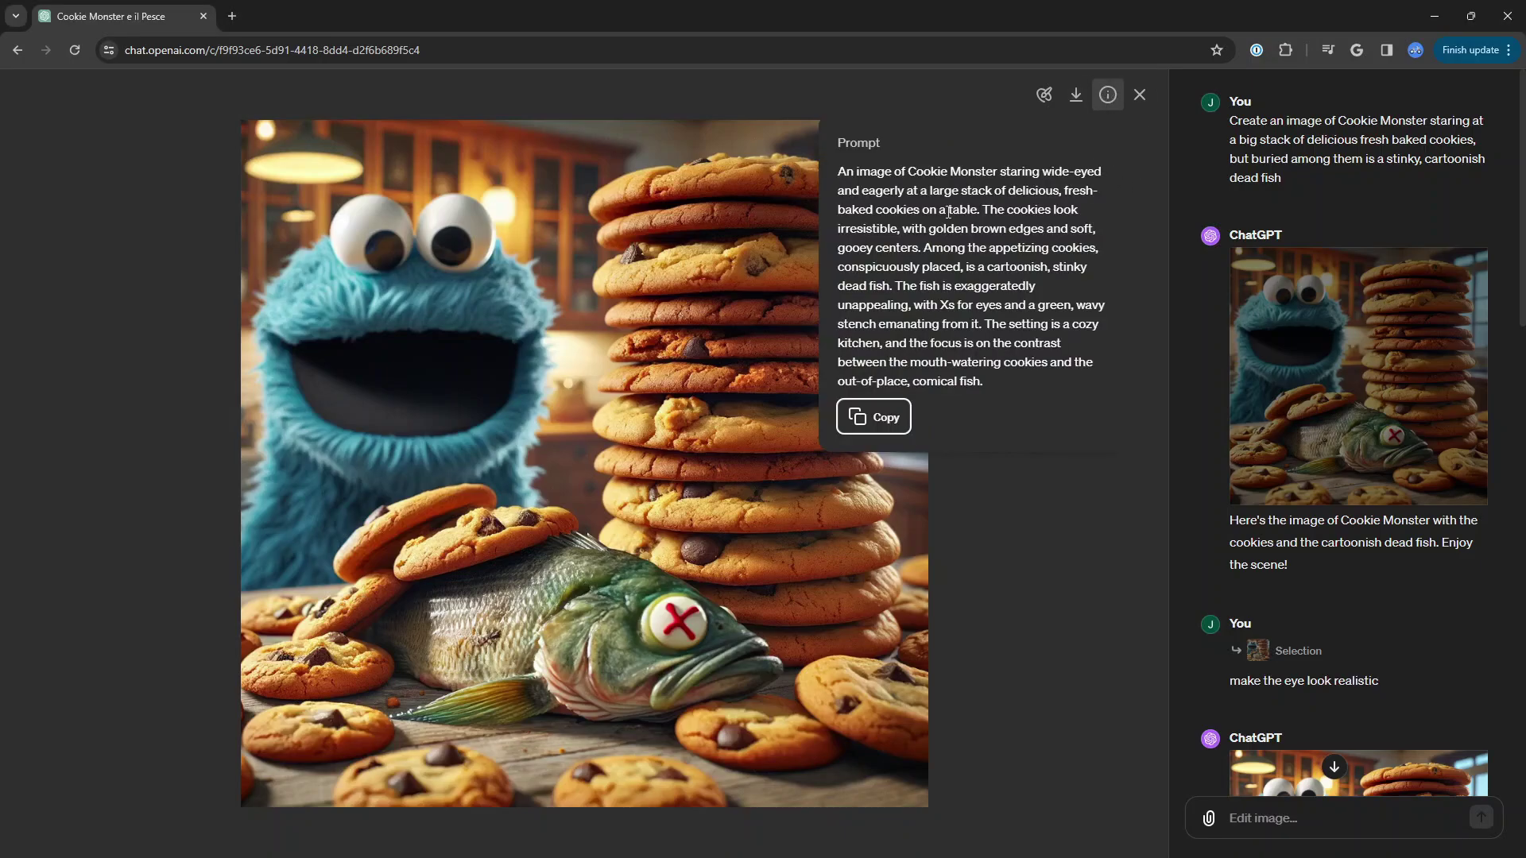
drag(840, 170, 1037, 389)
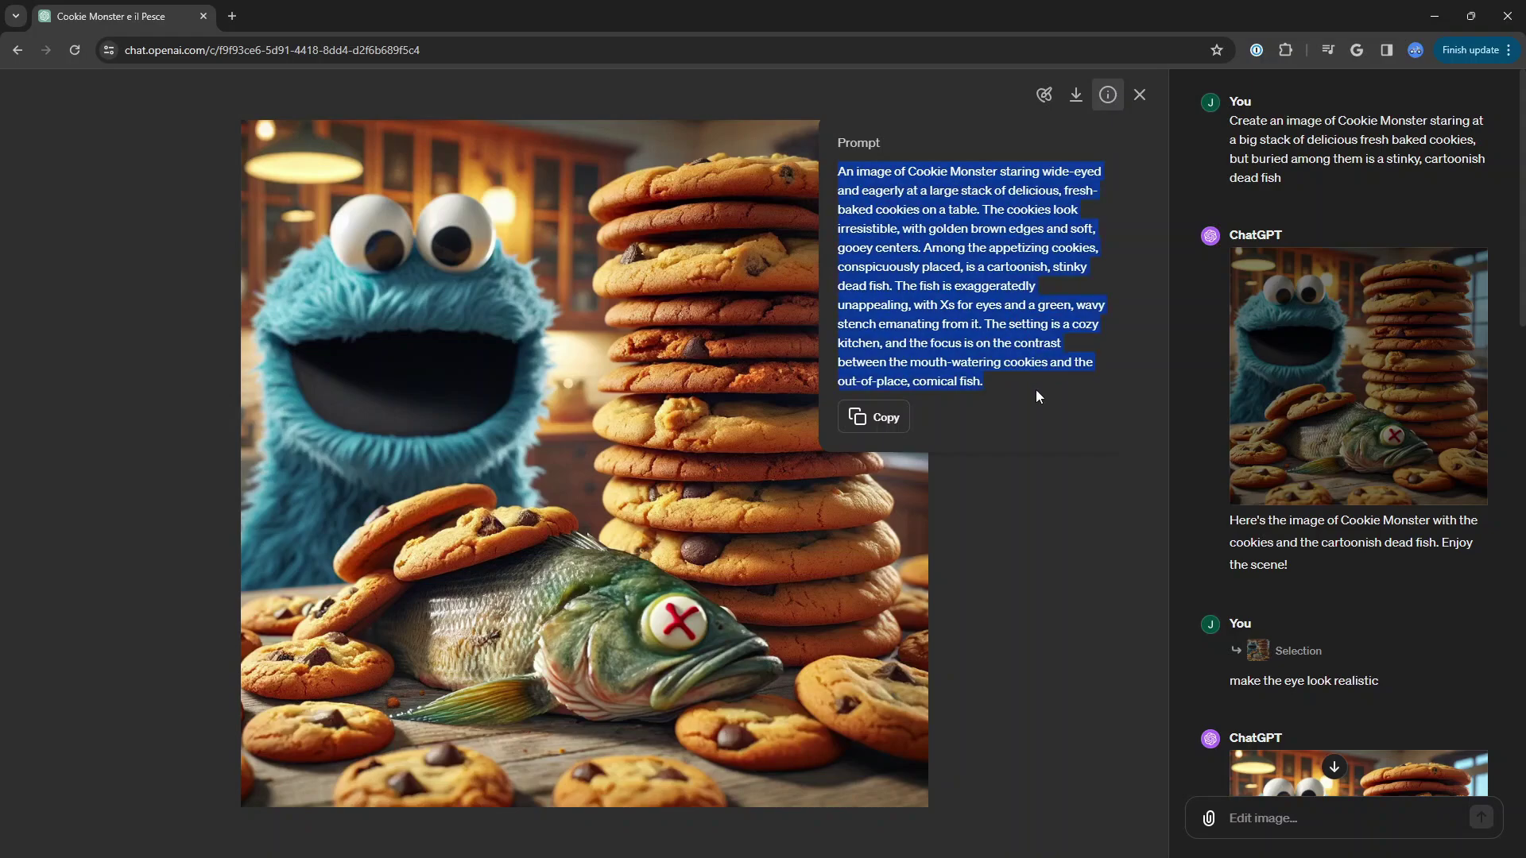
click(1140, 450)
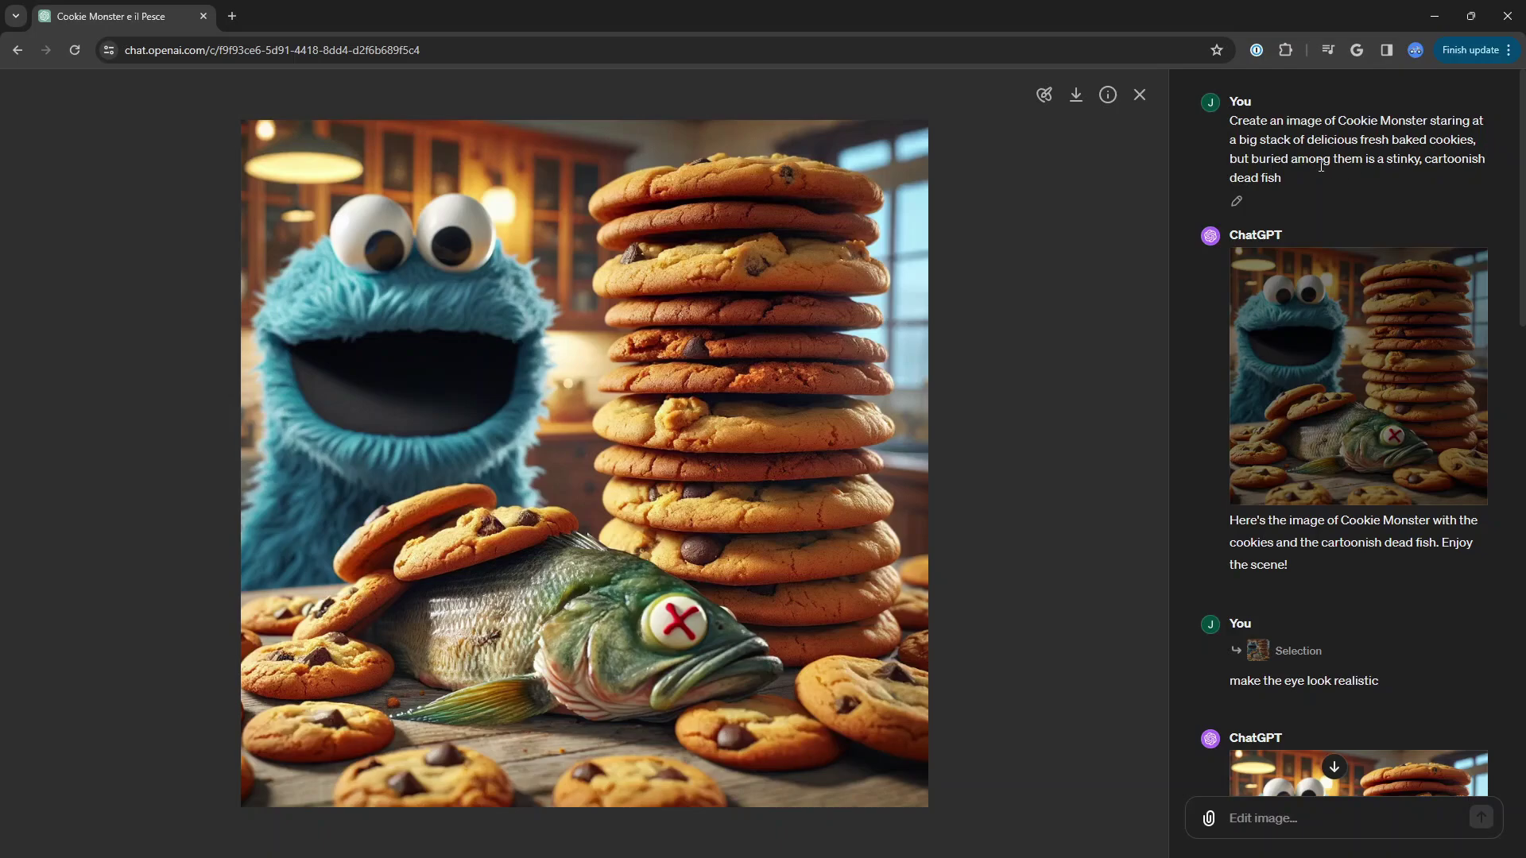
click(1108, 95)
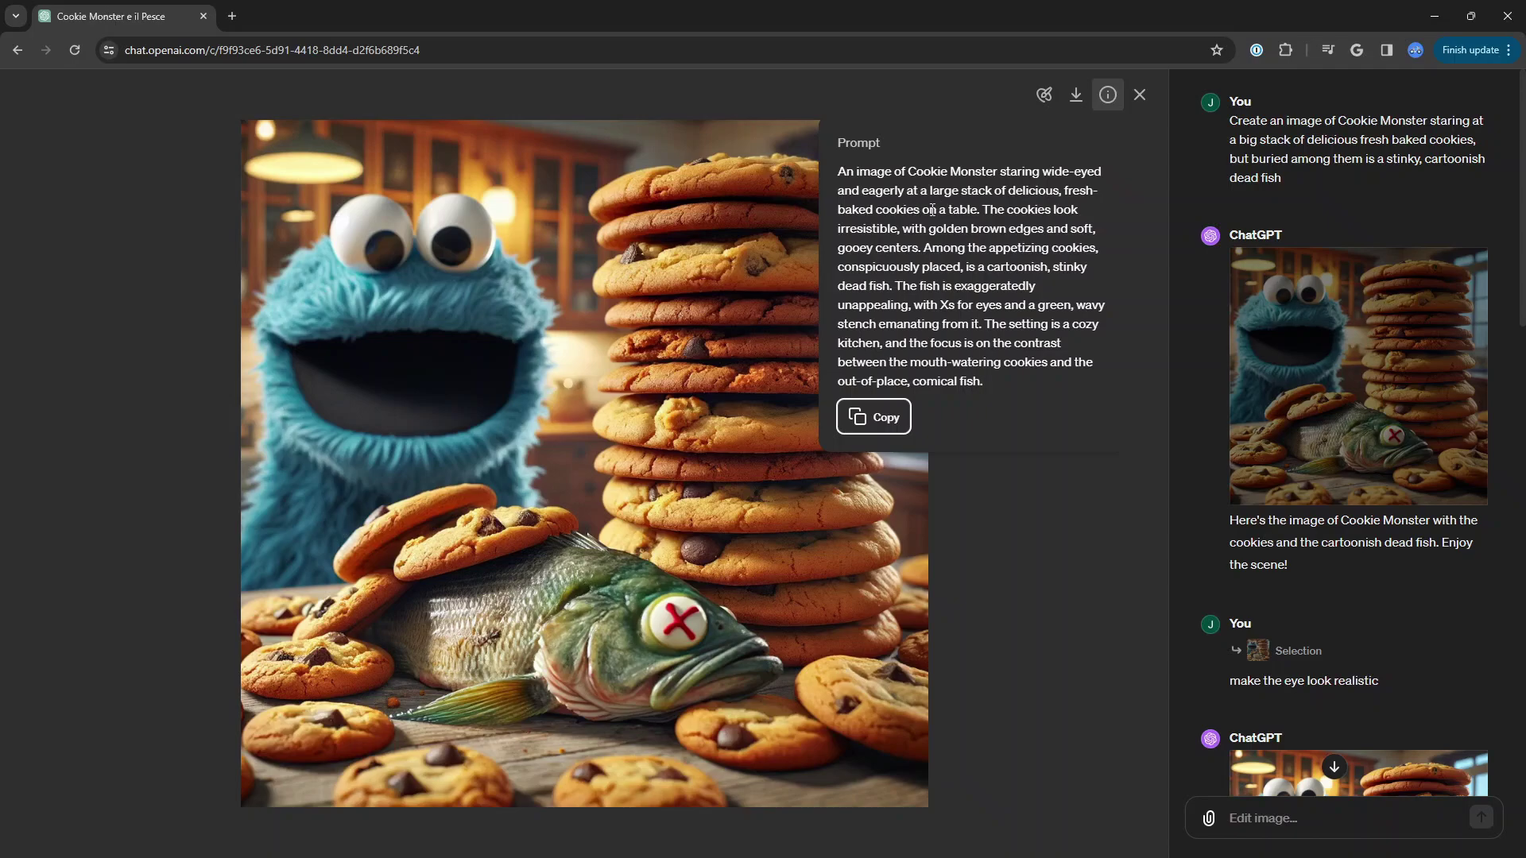
click(1122, 534)
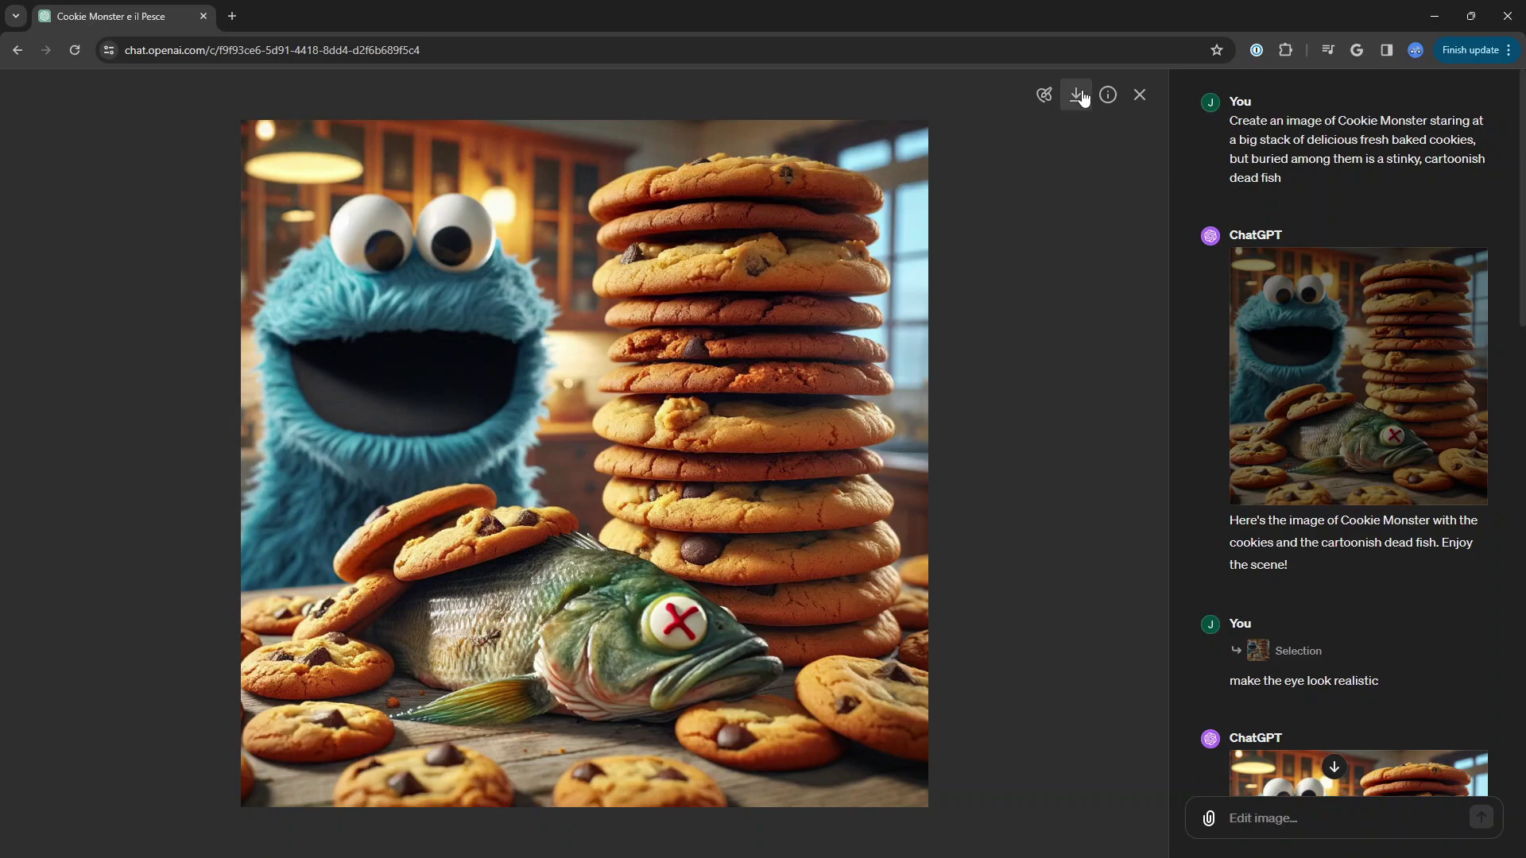
click(1108, 94)
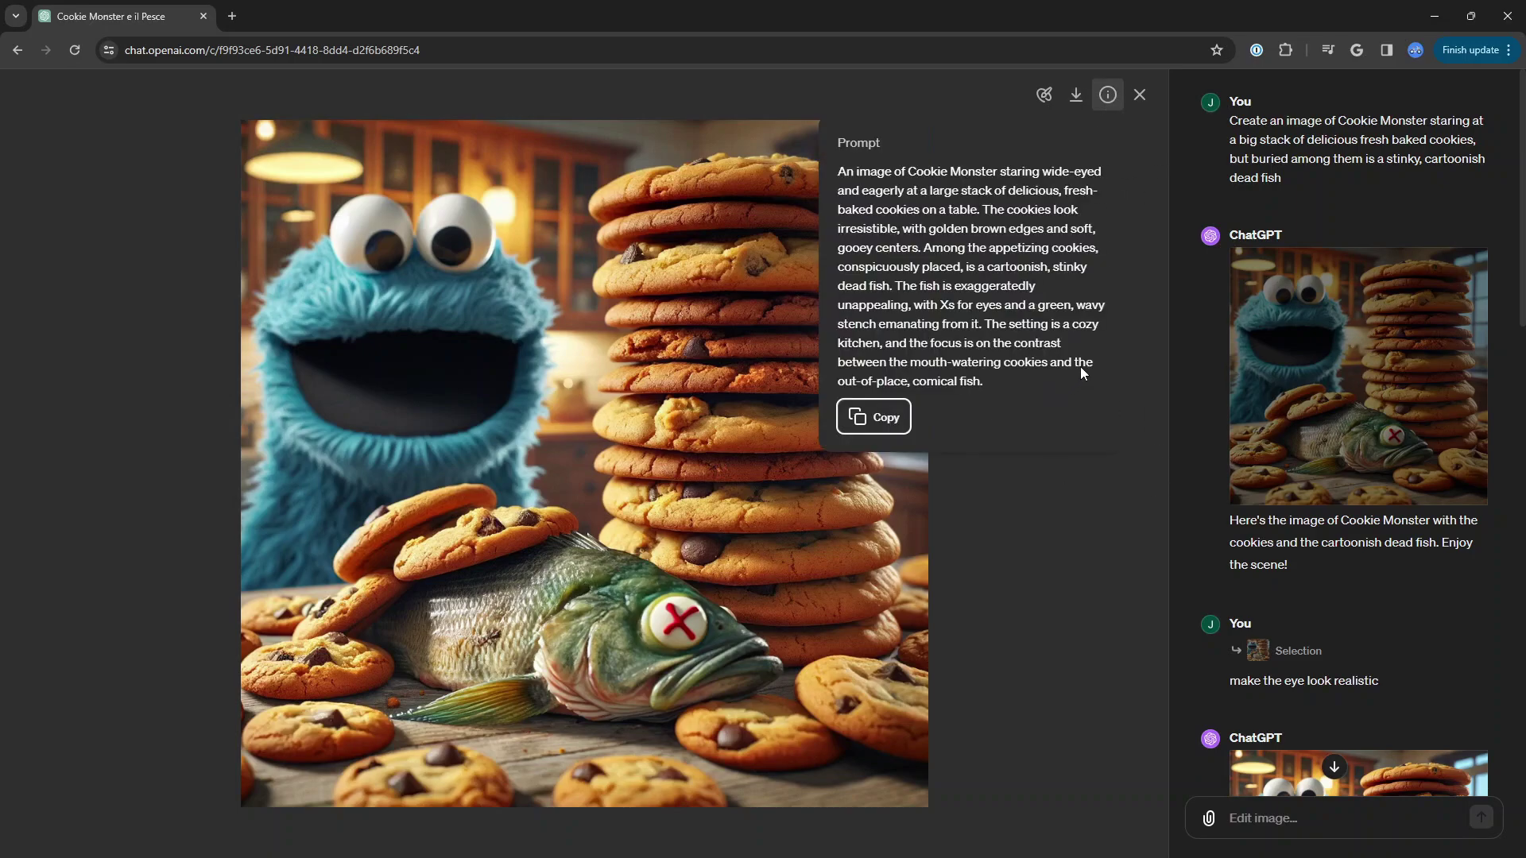
- Copy the full generation prompt of the original image and close the prompt view
click(874, 417)
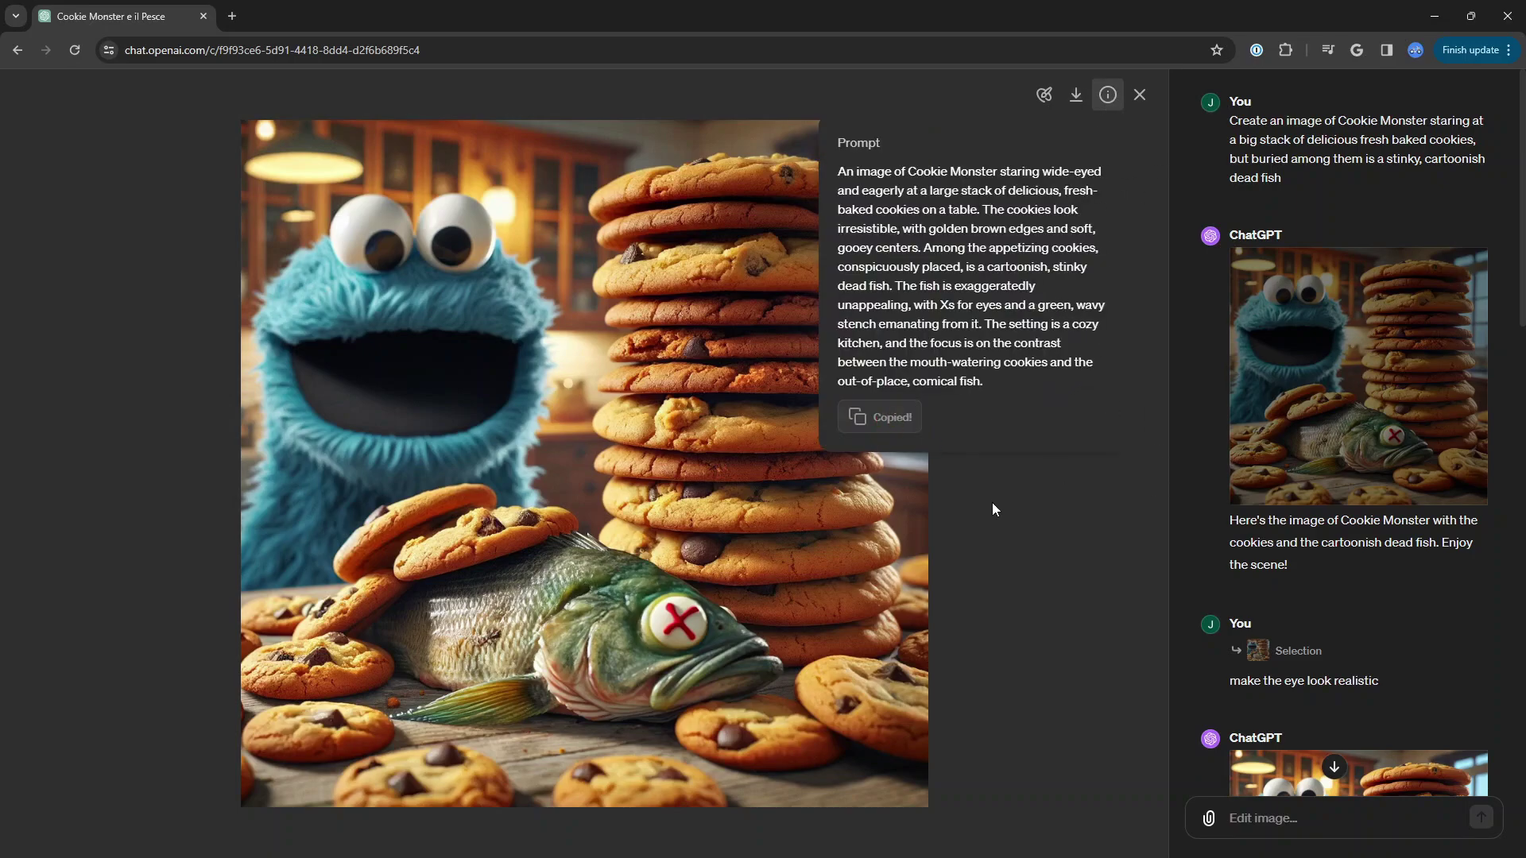
click(1004, 535)
- Open the realistic dead fish eye version and examine its generation prompt, highlighting the part that describes the modified fish's eye
scroll(1508, 586, down, 14)
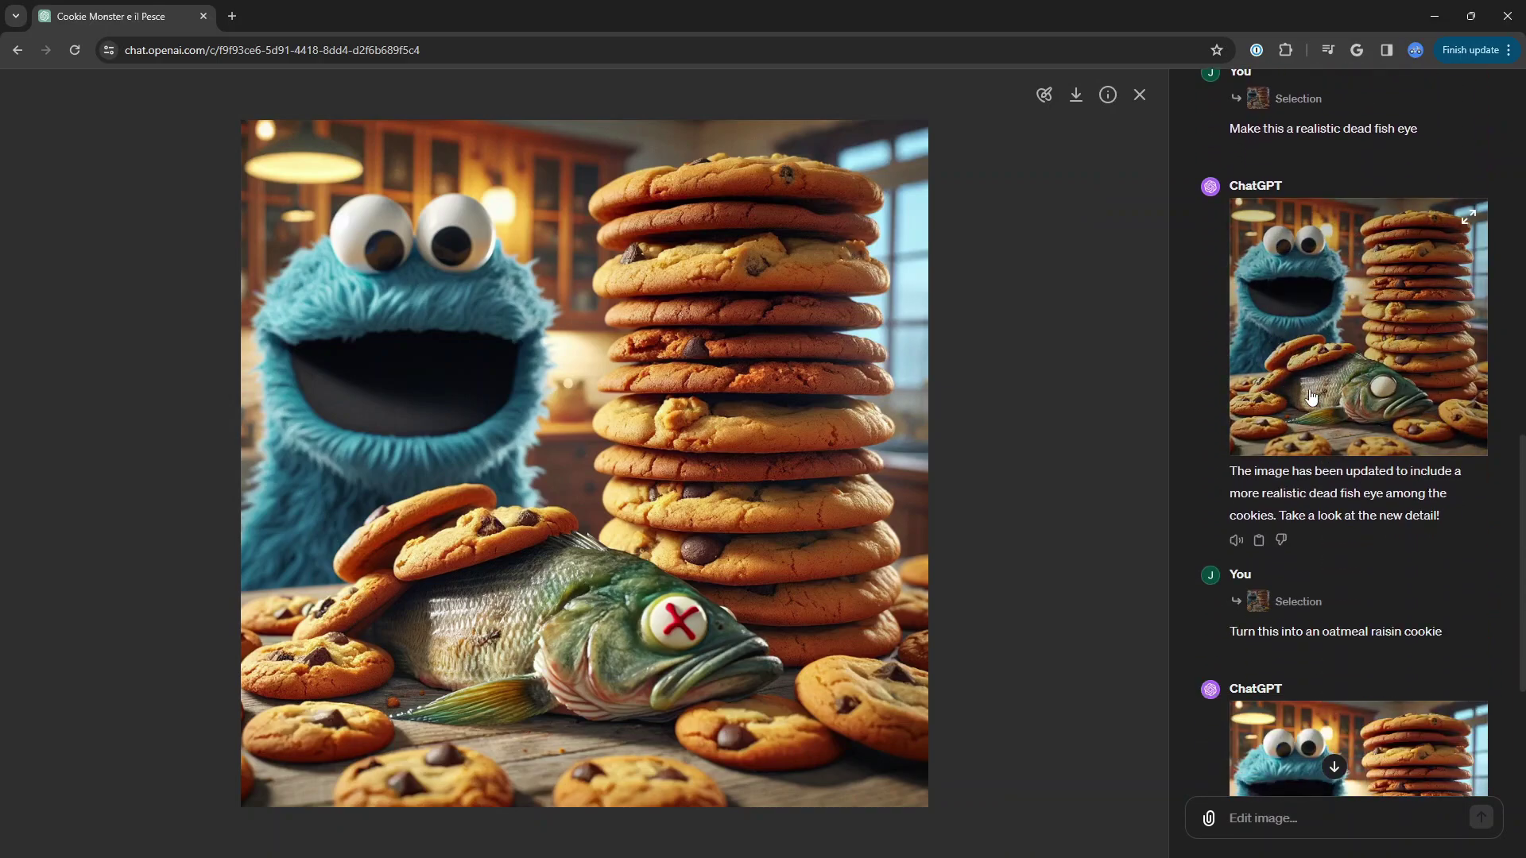
click(1356, 371)
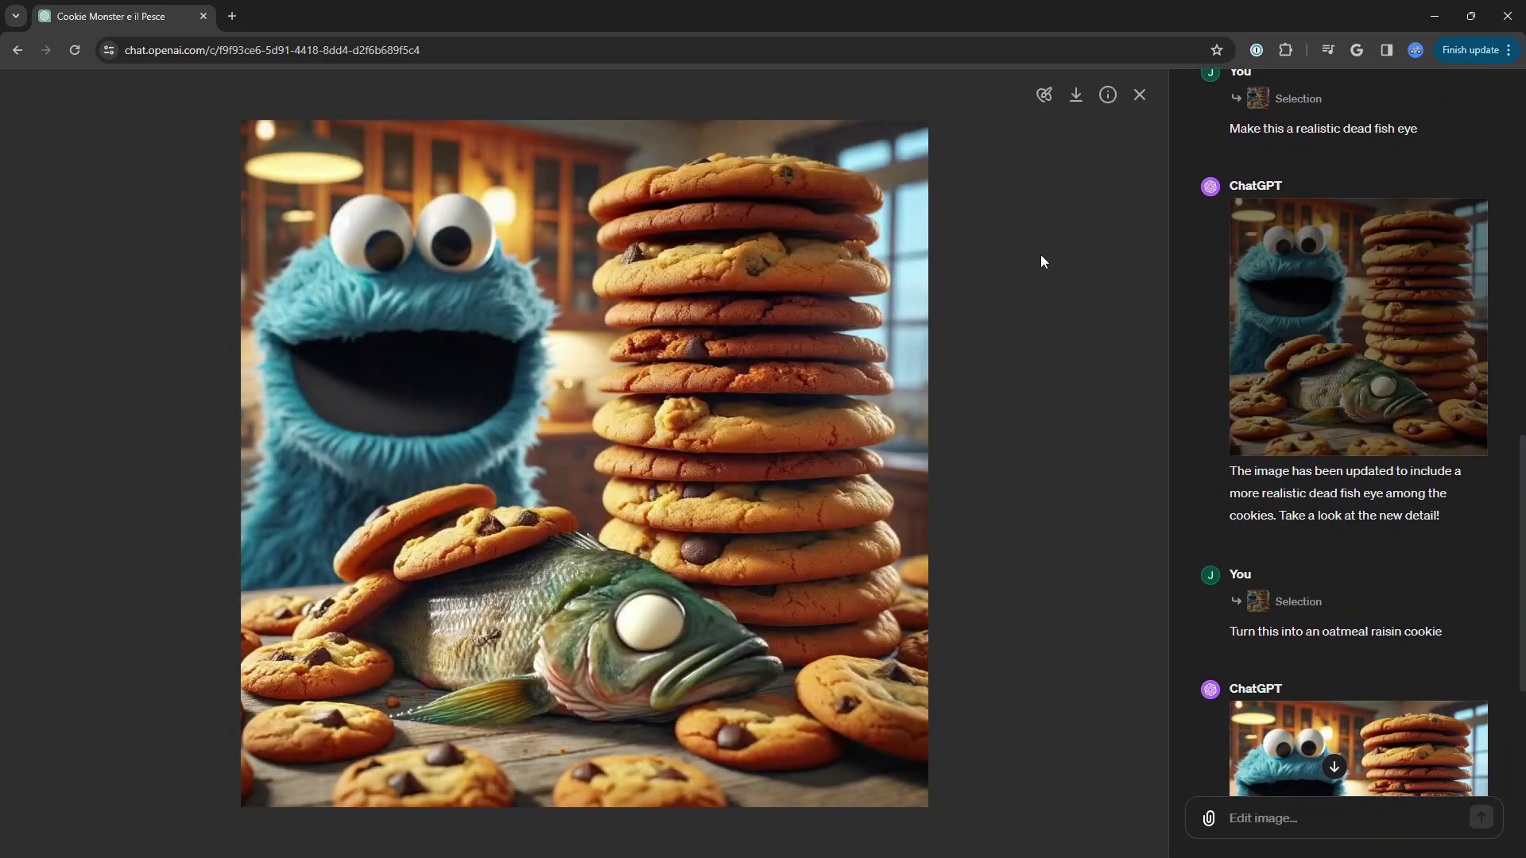
click(1108, 94)
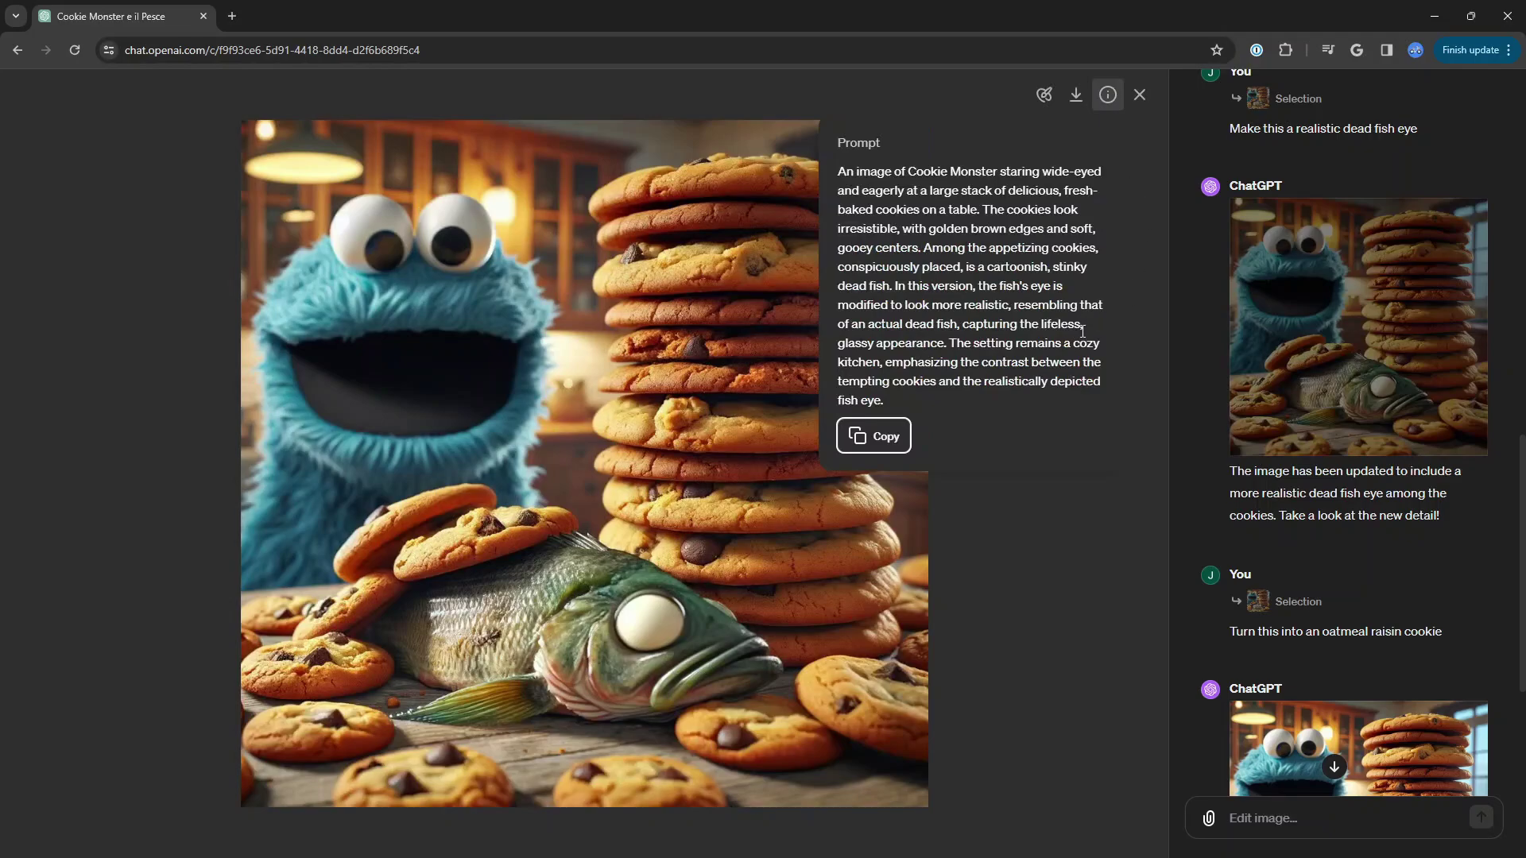
drag(857, 171, 1019, 312)
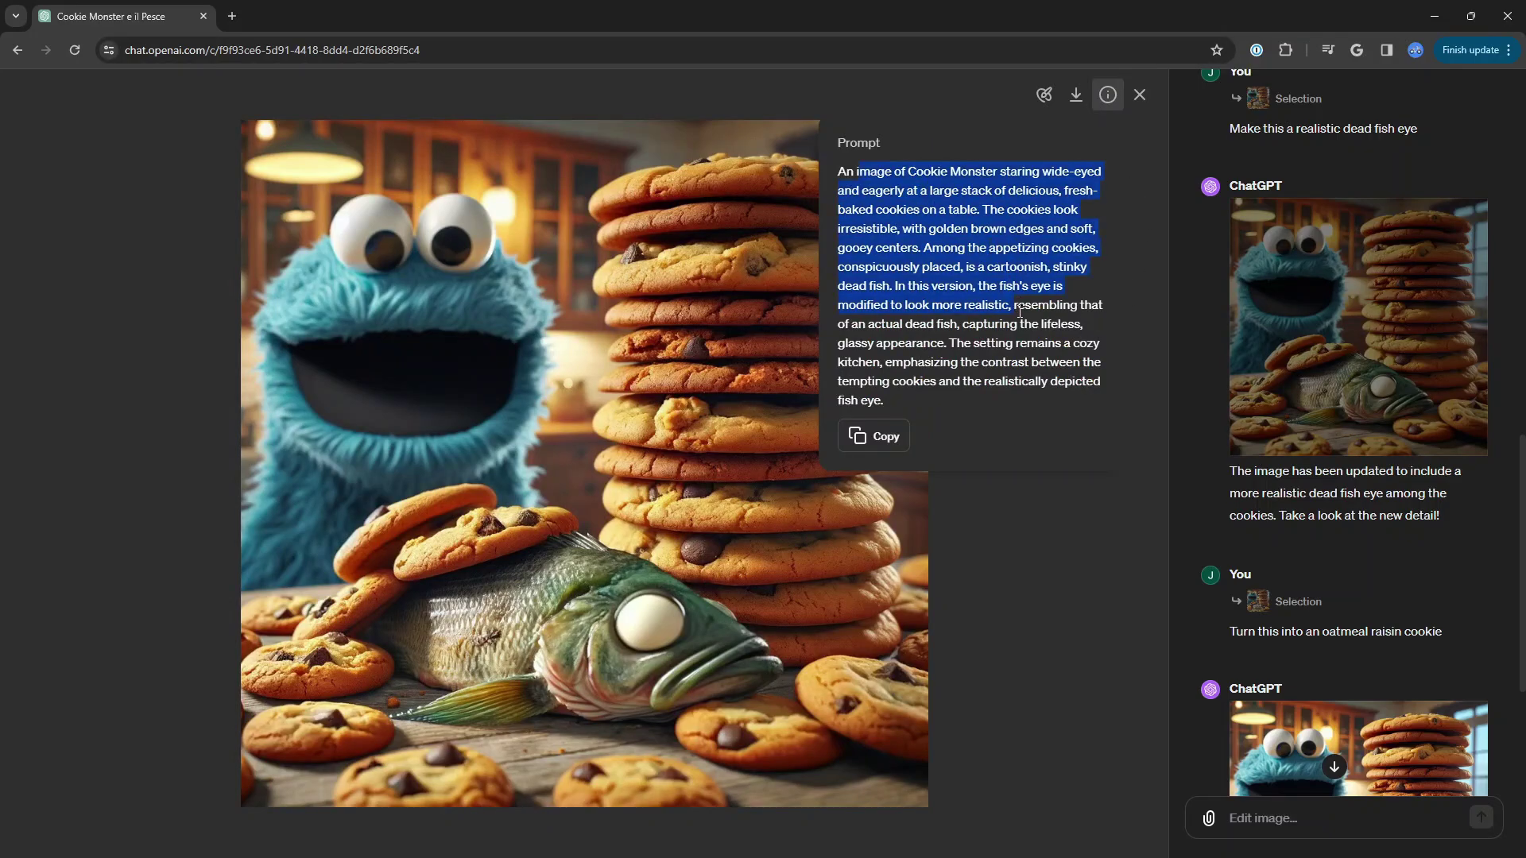
click(1028, 327)
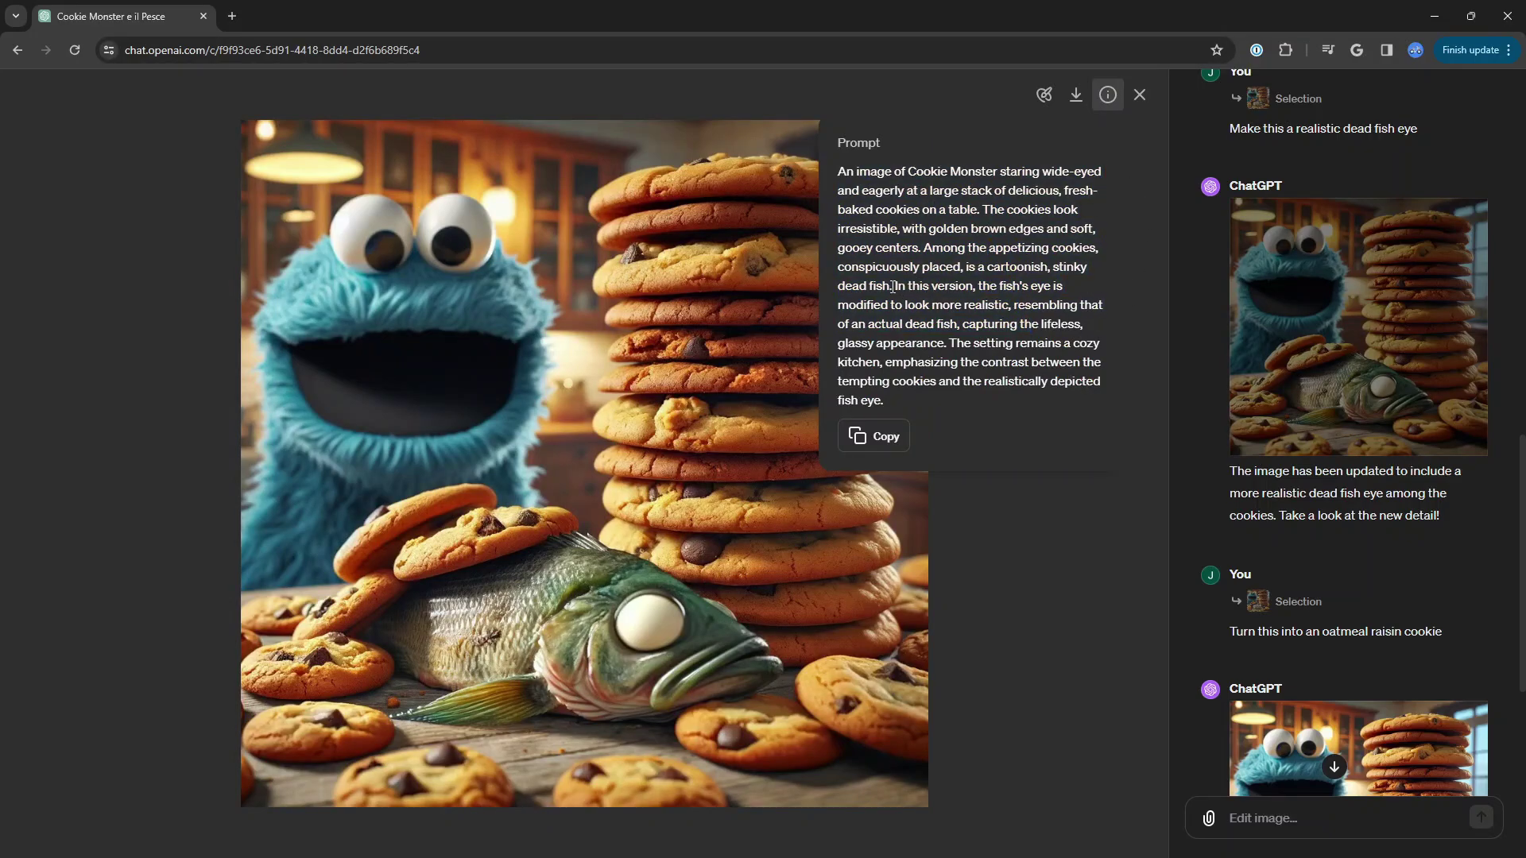
drag(1063, 308, 960, 326)
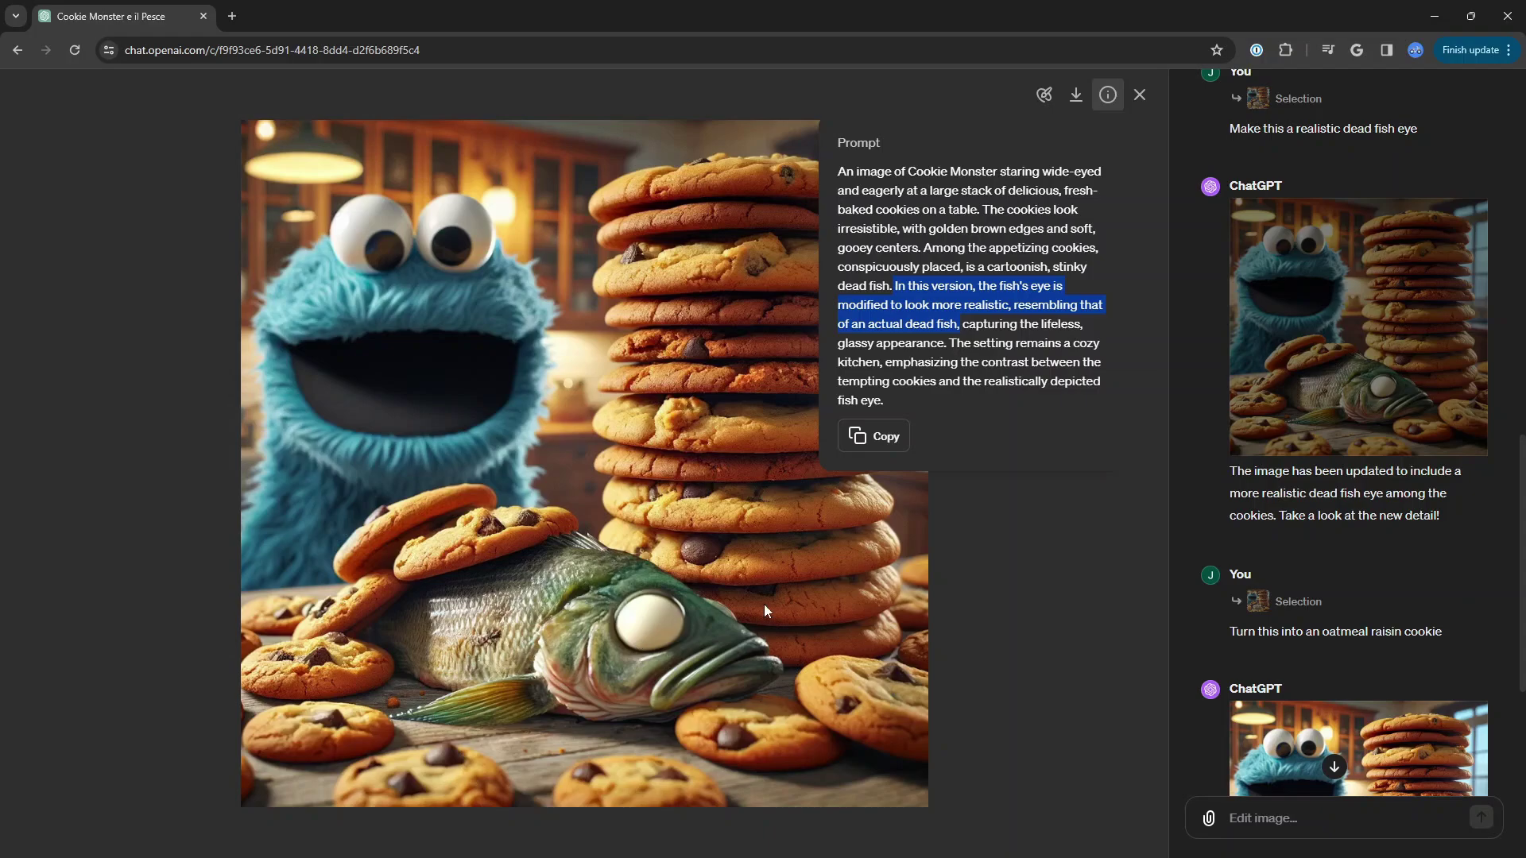
click(1075, 523)
- Show the original image at full size again and compare it with the oatmeal raisin cookie version
scroll(1358, 427, up, 10)
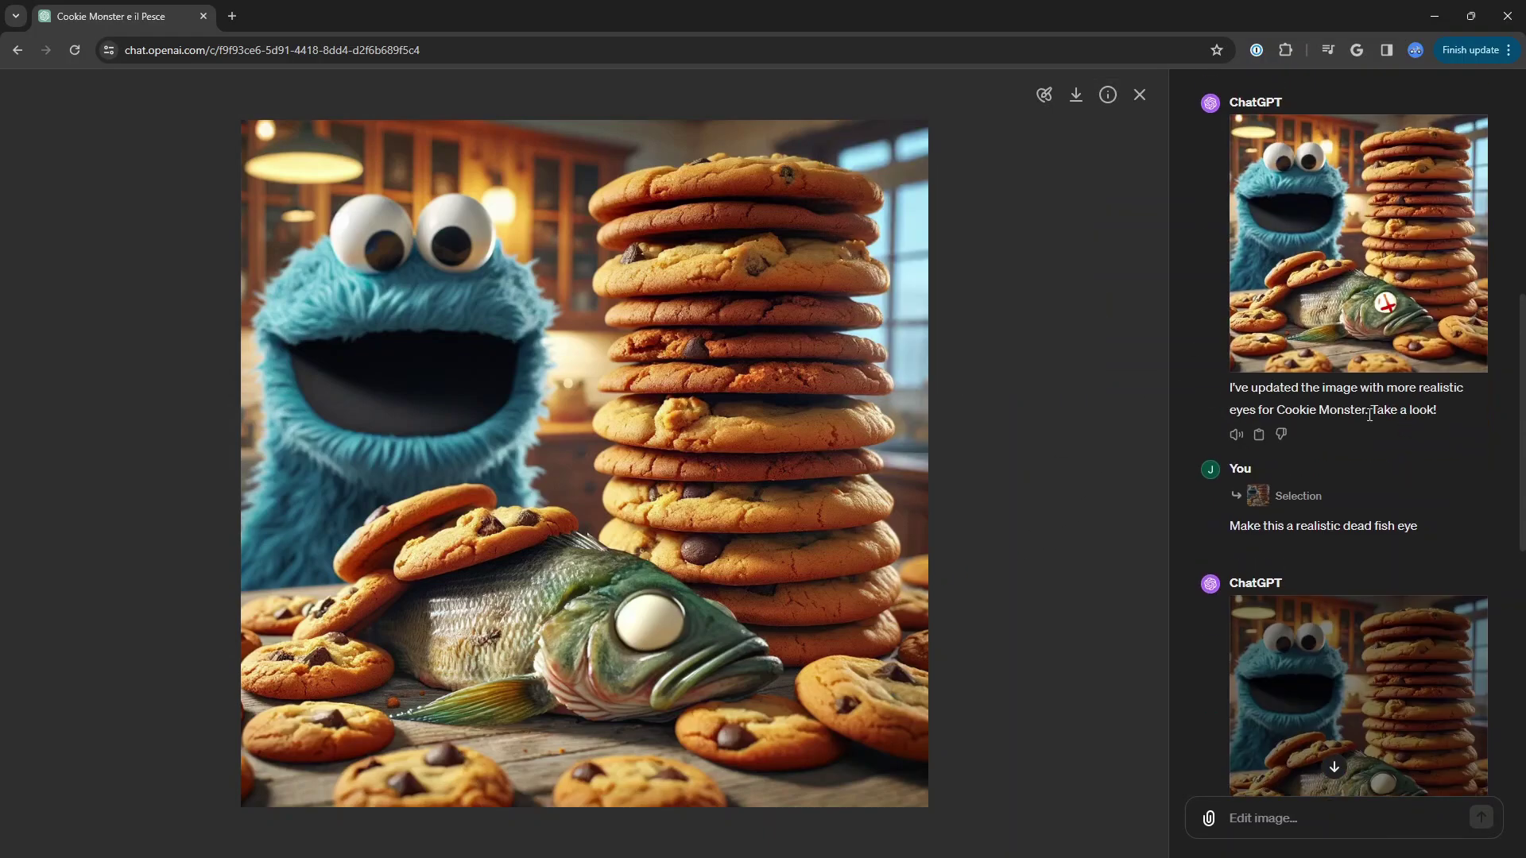
scroll(1358, 428, up, 2)
click(1327, 399)
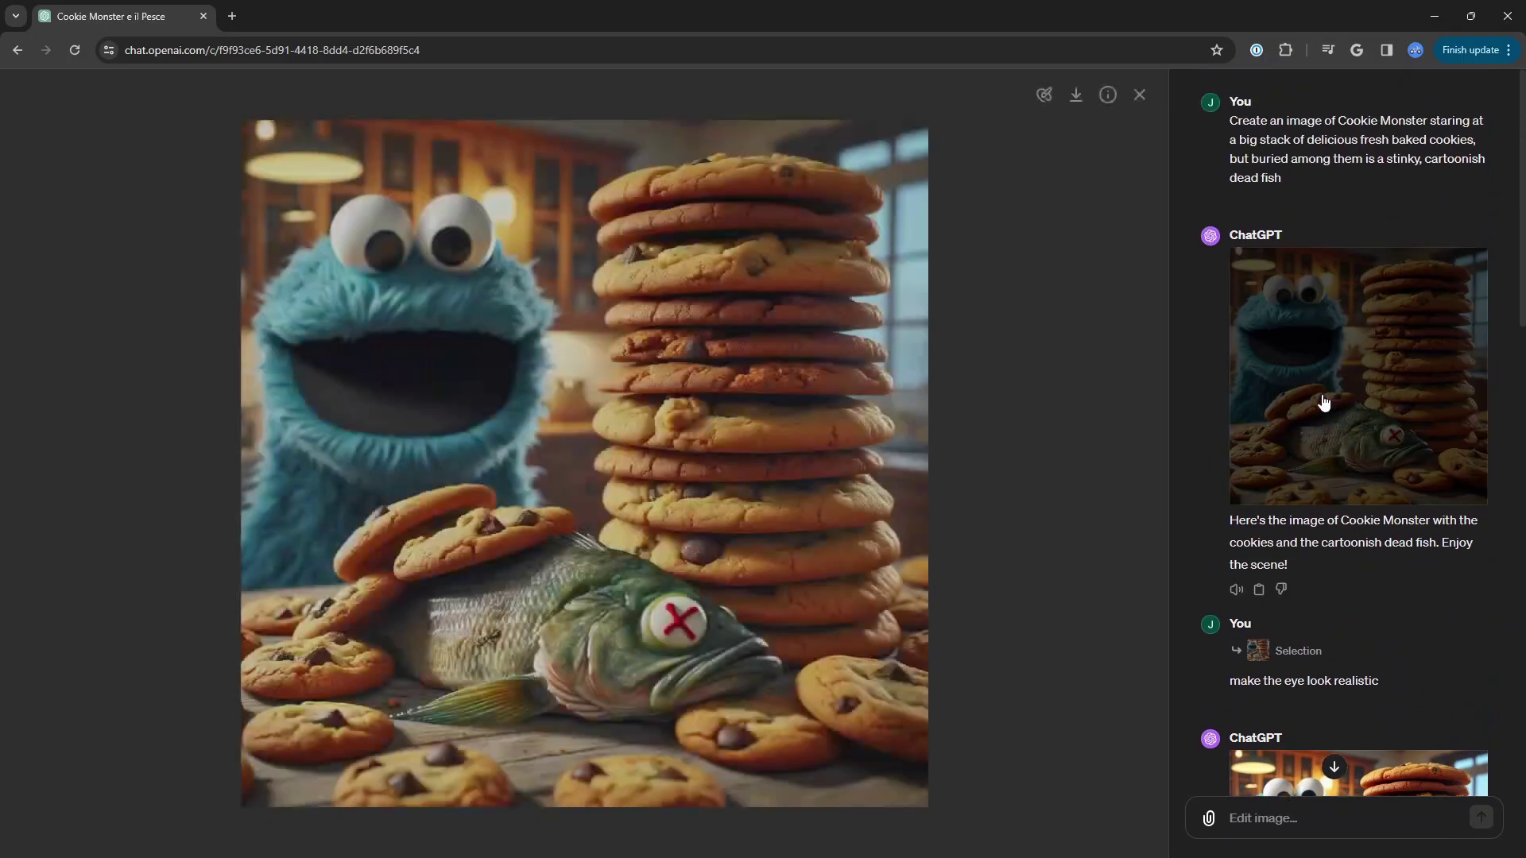
key(Right)
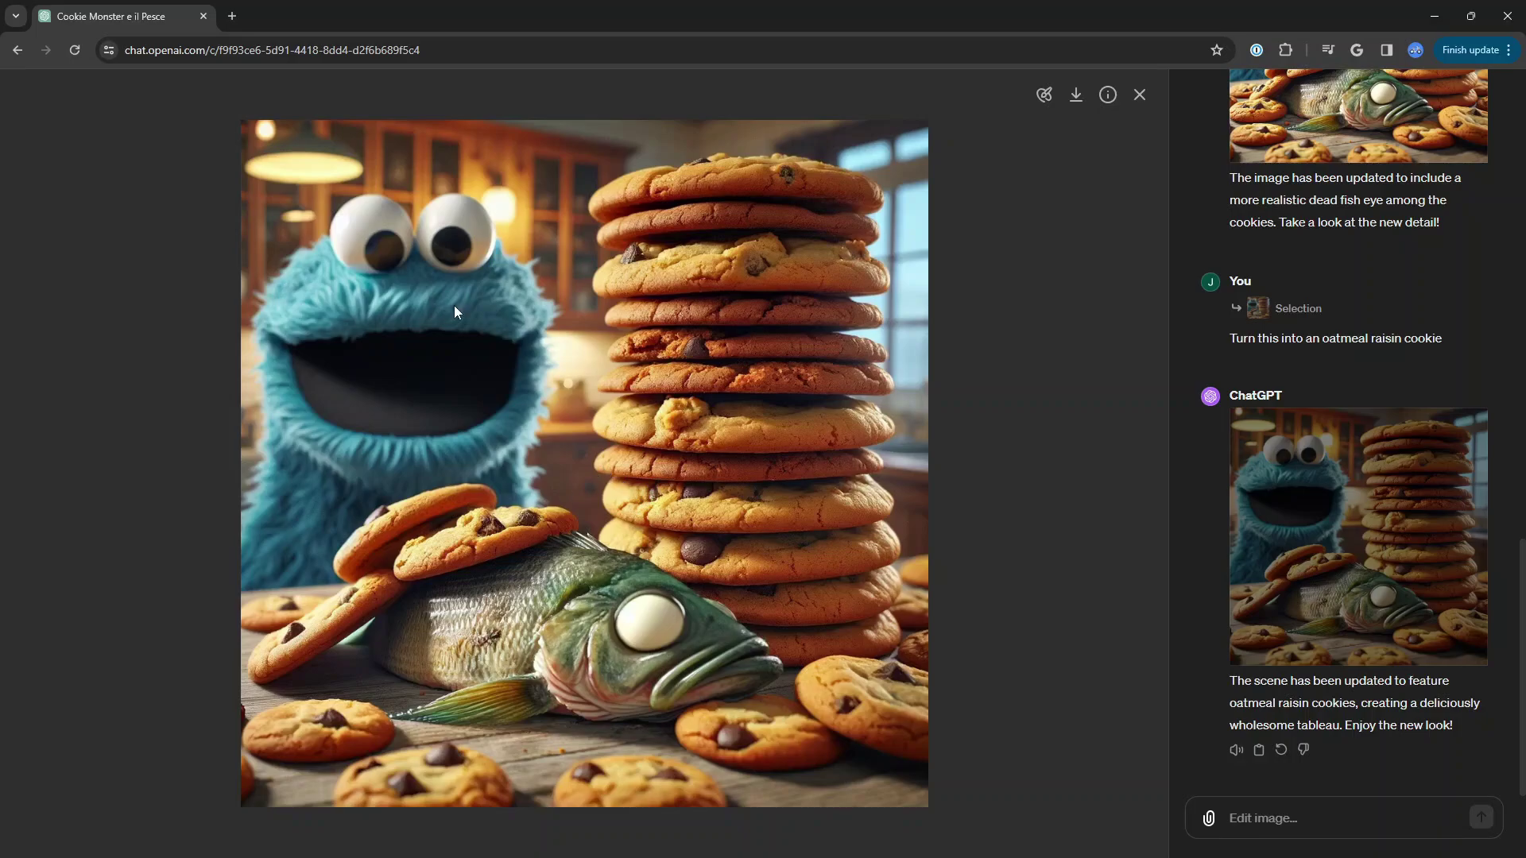